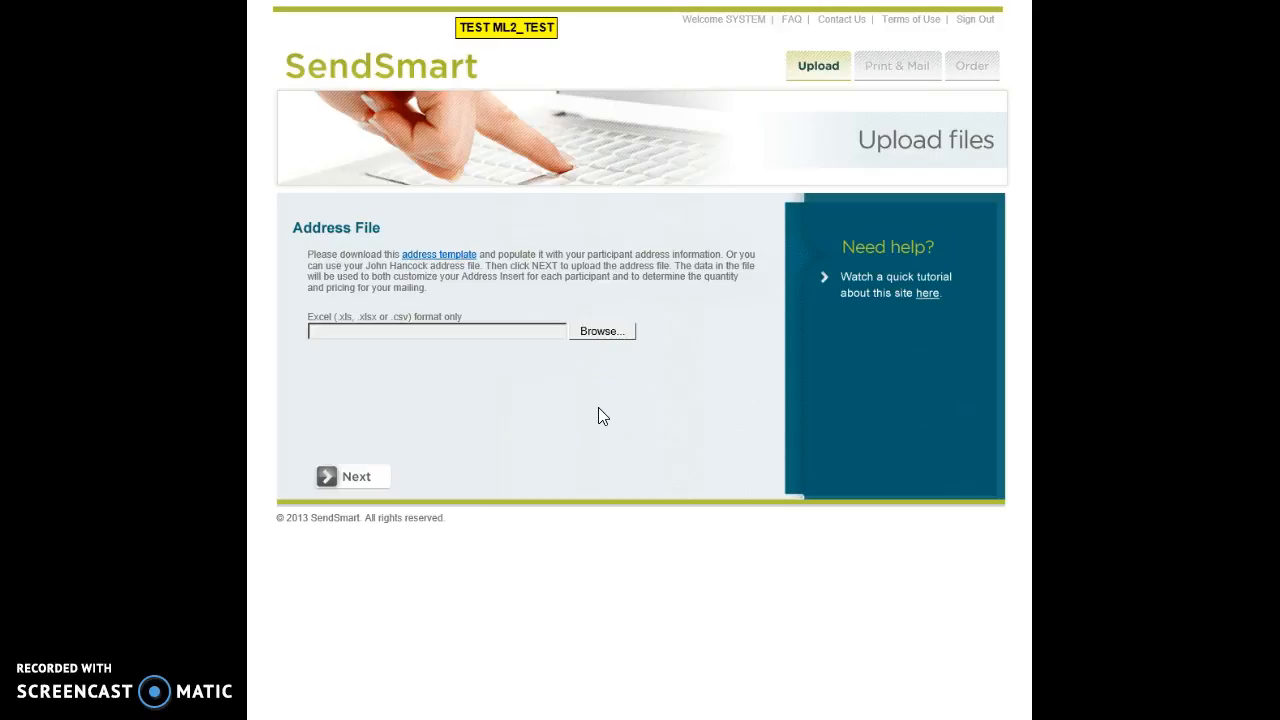
Step: Choose SENDSMART Mailing List.xls from M:\_Mailing Lists as the address file
click(603, 334)
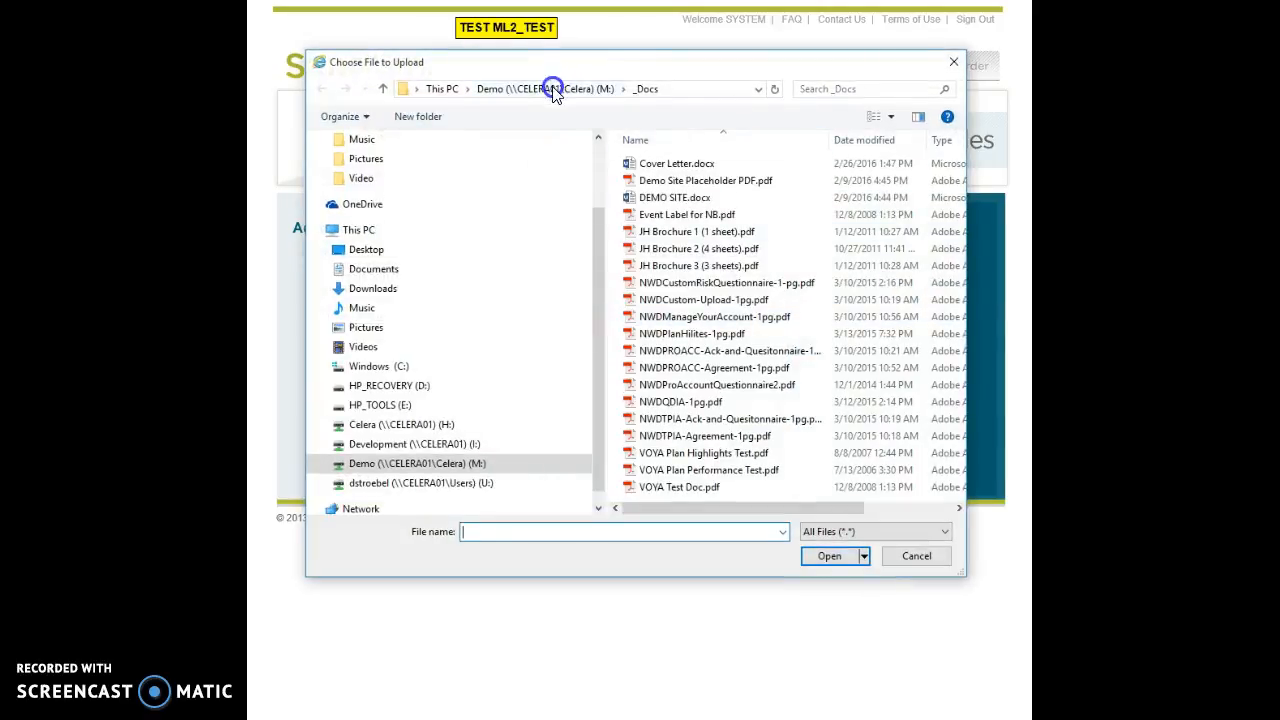
click(553, 90)
double_click(660, 198)
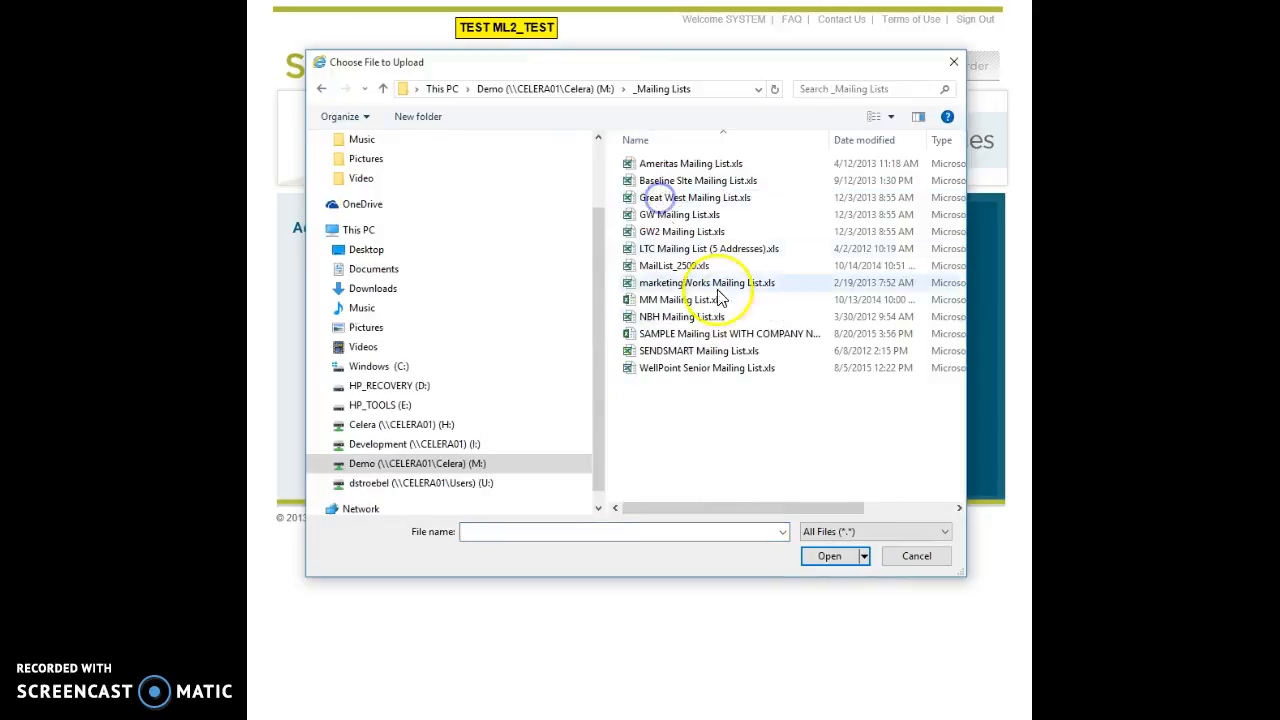
click(678, 352)
click(815, 556)
Step: Upload the list, accept the 31-recipient address preview, and start a new cover letter
click(370, 486)
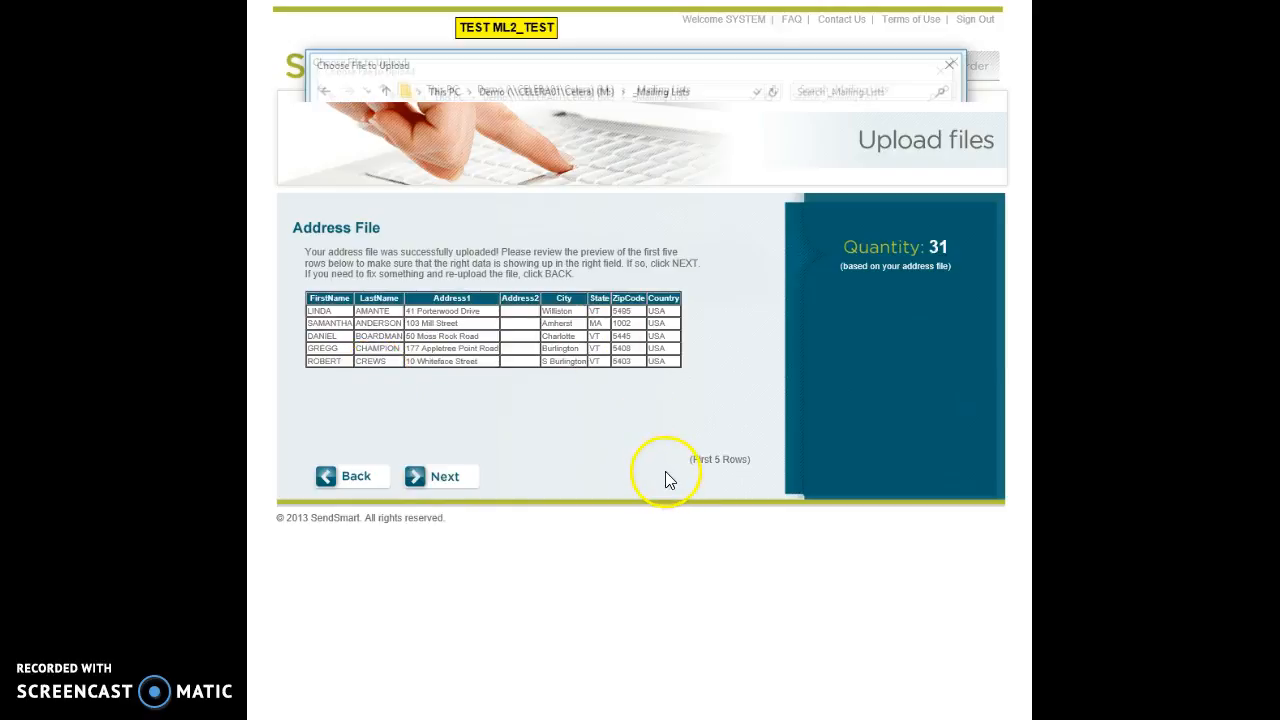
click(445, 478)
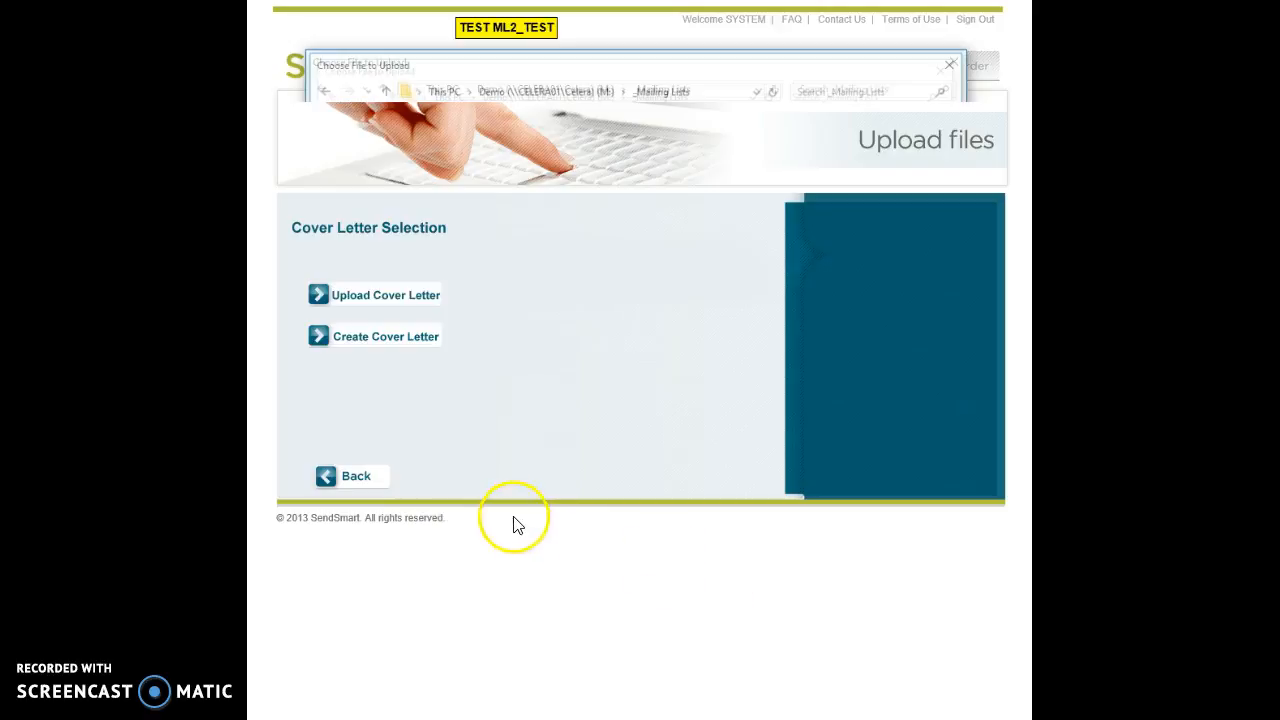
click(389, 339)
Step: Enter Acme Company with the sender's return address and begin the thank-you body text
click(500, 309)
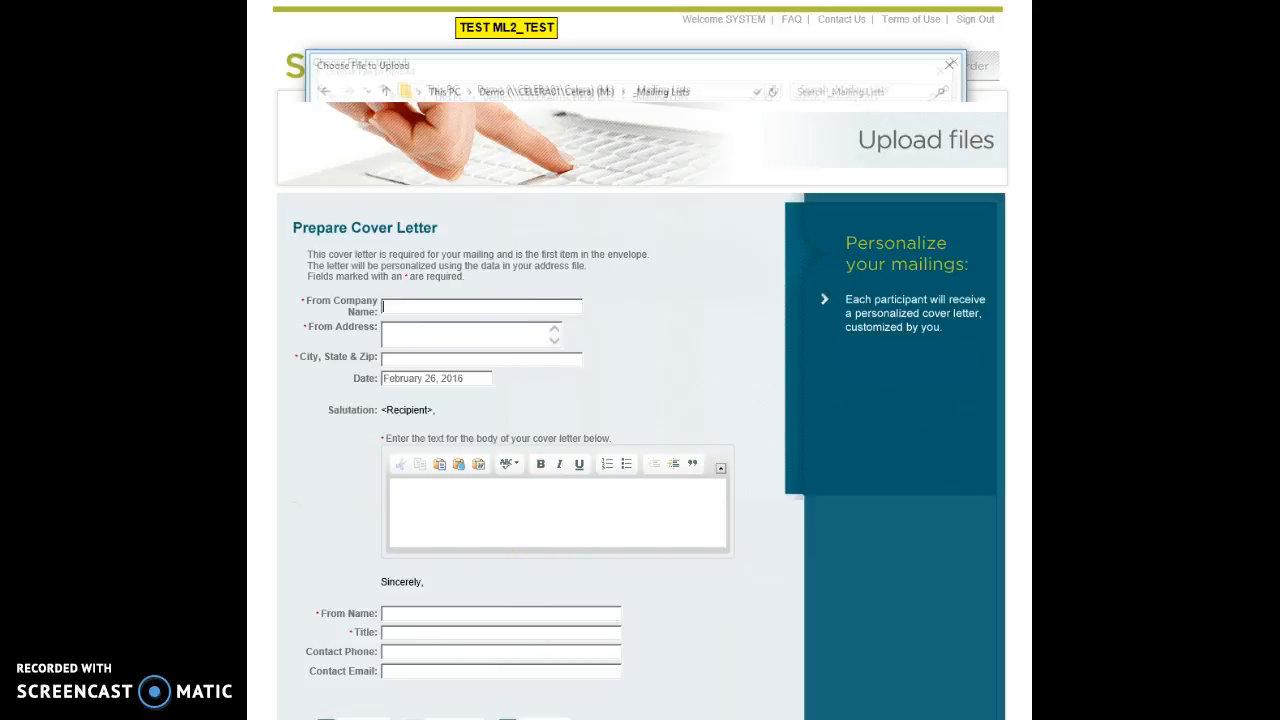
text(Acme Company)
key(Tab)
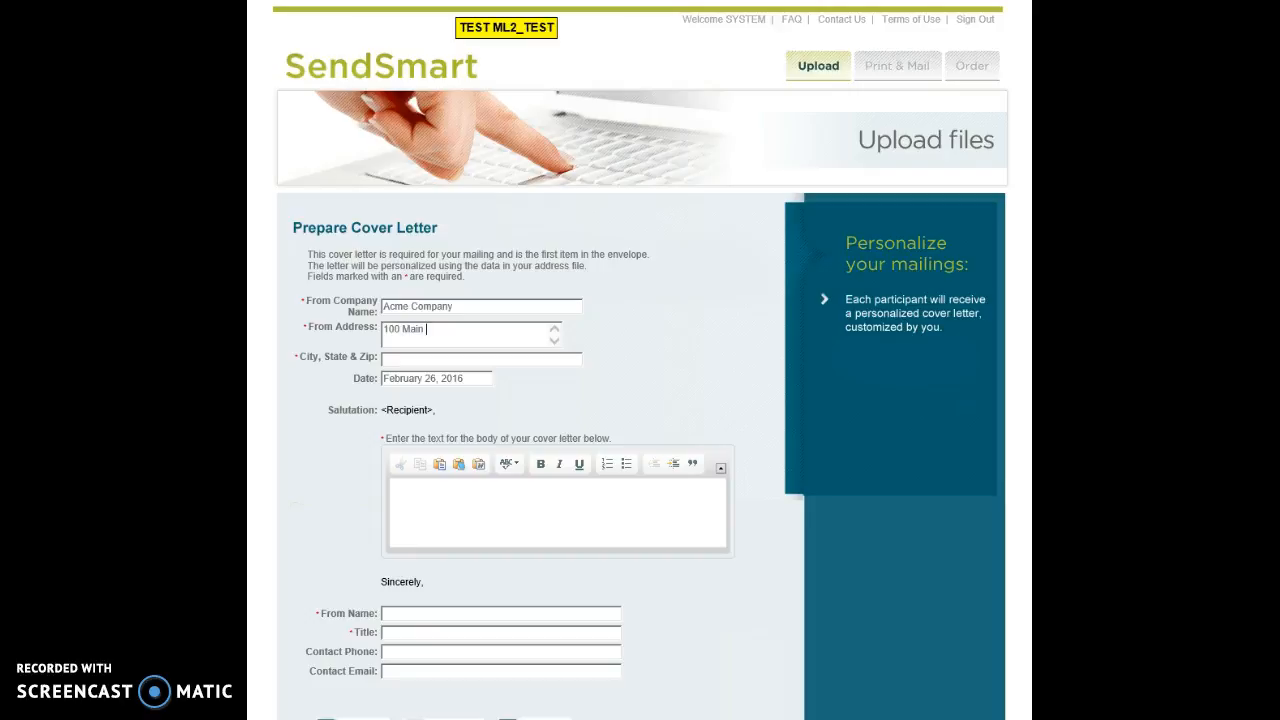
text(Mequon, WI 53092)
key(Tab)
key(Tab)
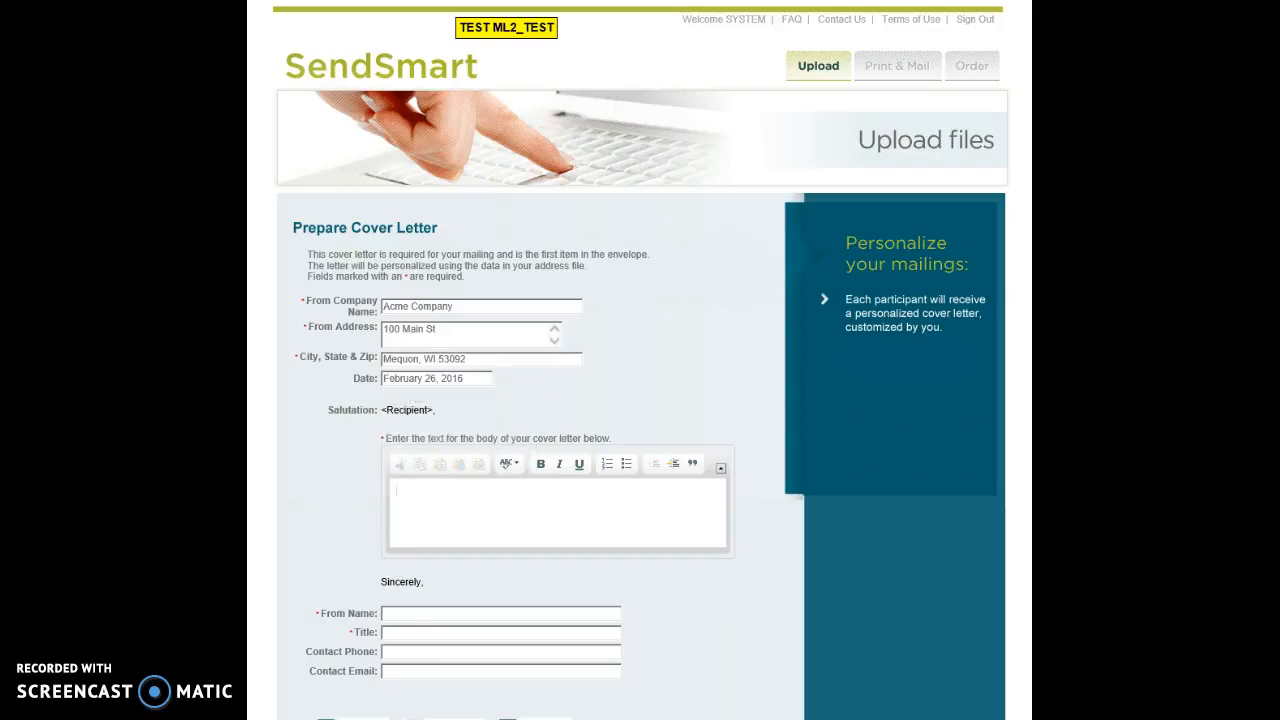
text(Thank you for your interest.)
Step: Fill in the sender's name, Account Manager title, contact phone and contact e-mail
scroll(489, 600, down, 1)
click(486, 574)
text(Dave Smith)
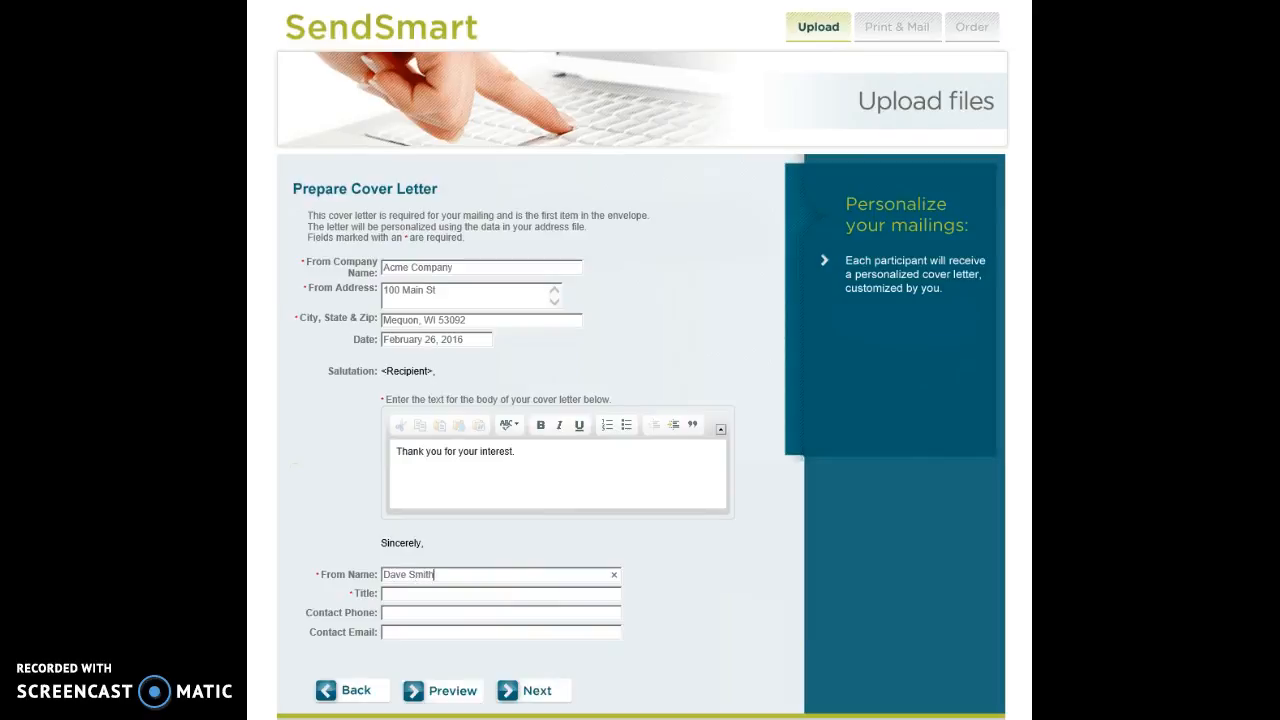
text(ACcoun)
key(BackSpace)
key(BackSpace)
key(BackSpace)
key(BackSpace)
key(BackSpace)
text(ccount Manager)
key(Tab)
text(555-555-555)
key(Tab)
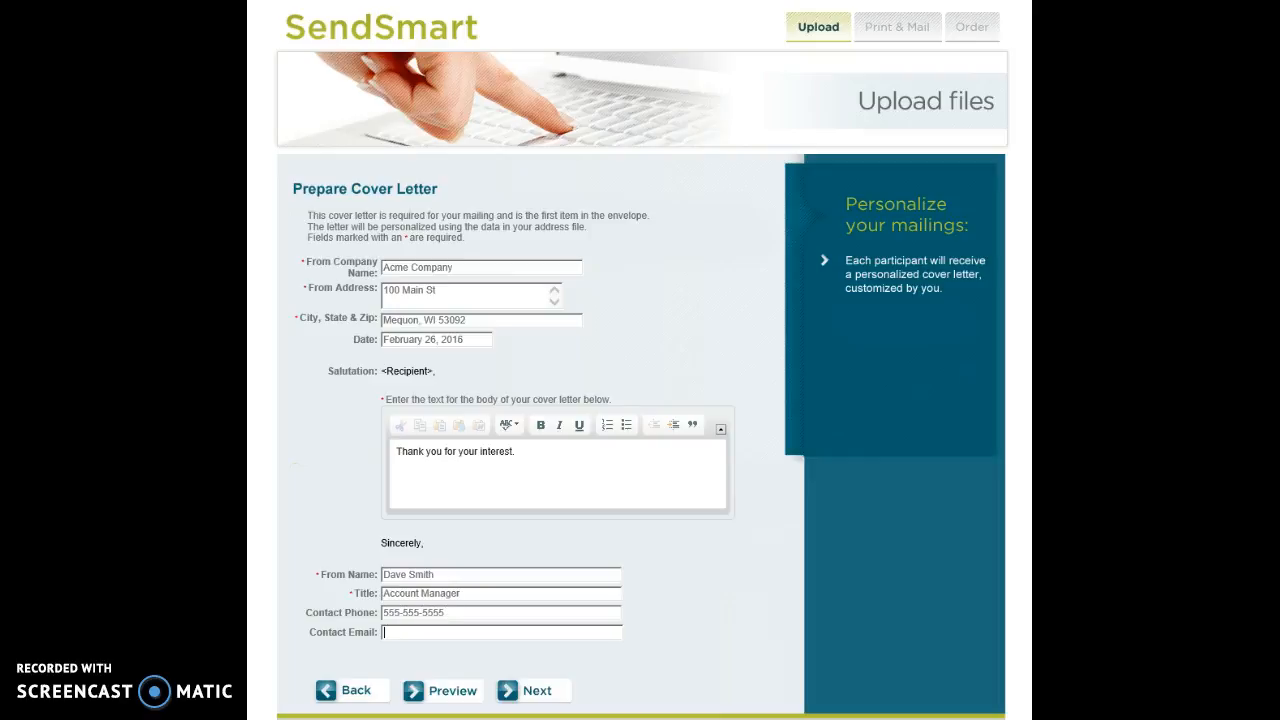
text(777-777-77)
key(BackSpace)
key(BackSpace)
key(BackSpace)
key(BackSpace)
key(BackSpace)
key(BackSpace)
key(BackSpace)
key(BackSpace)
key(BackSpace)
key(BackSpace)
key(BackSpace)
text(test@test.com)
Step: Save the cover letter and attach JH Brochure 1 (1 sheet).pdf from M:\_Docs
click(509, 700)
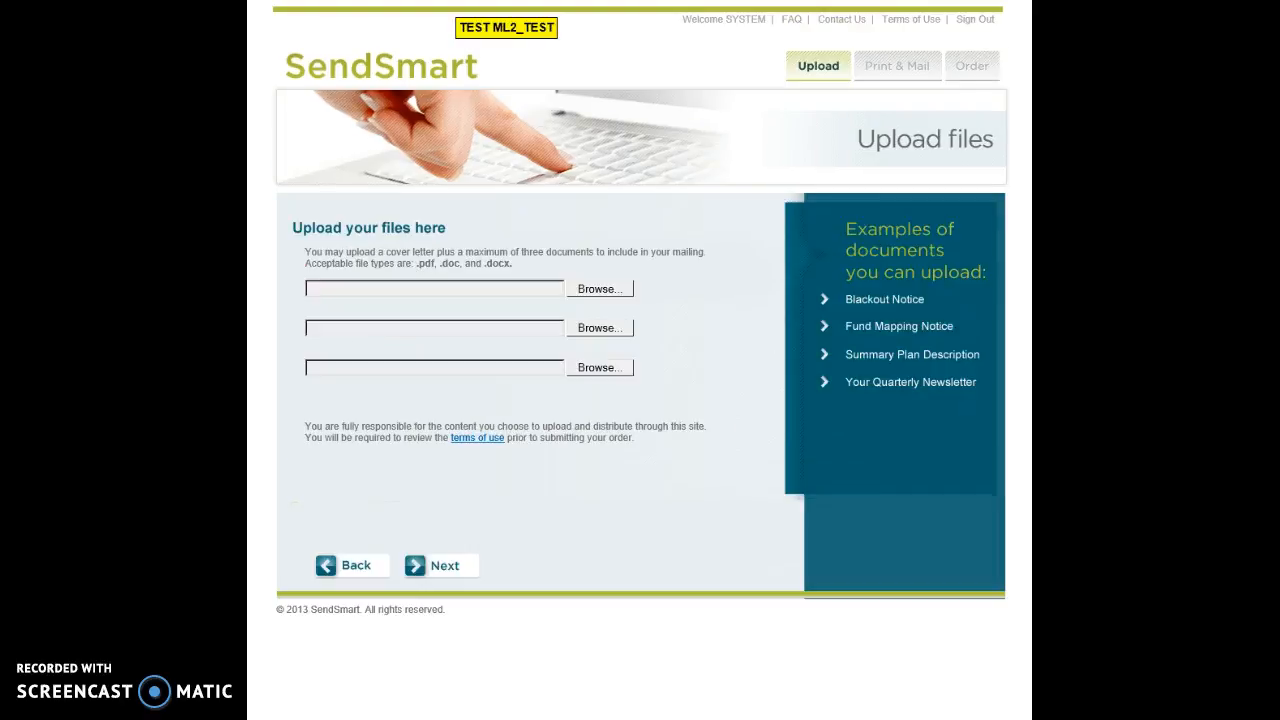
click(590, 291)
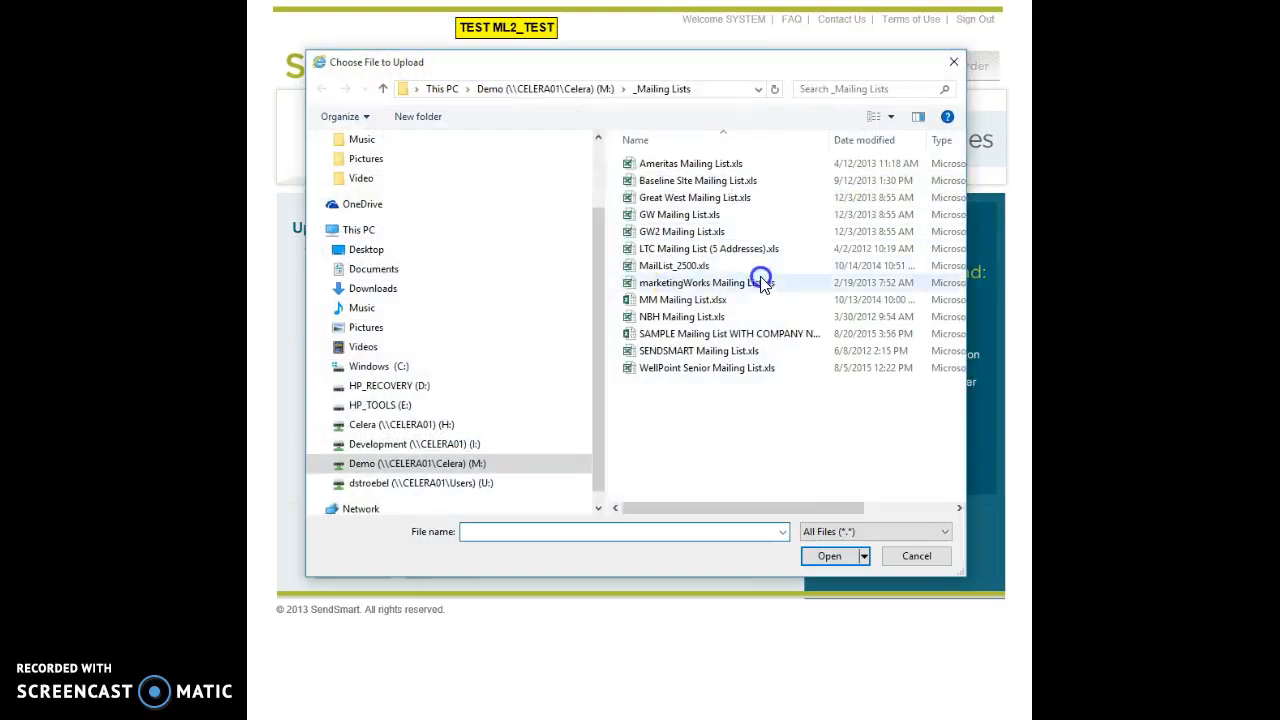
click(545, 89)
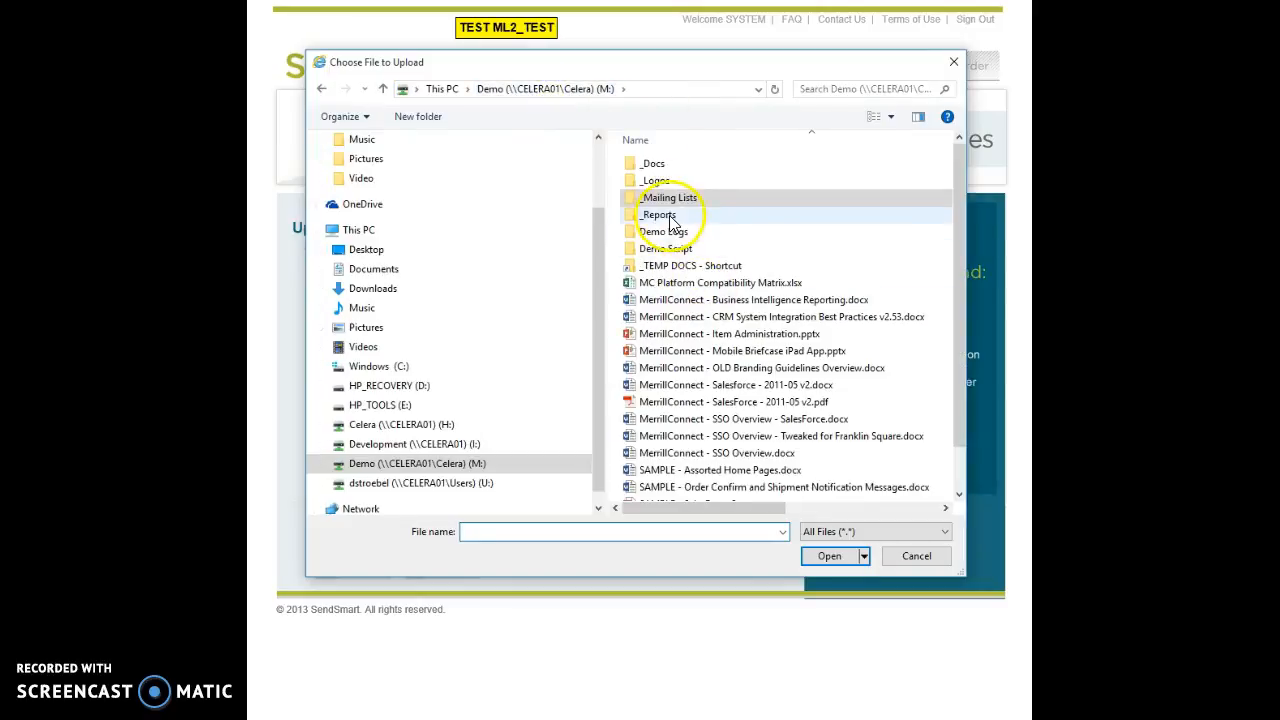
double_click(653, 166)
click(679, 233)
double_click(679, 235)
Step: Attach JH Brochure 2 (4 sheets).pdf and JH Brochure 3 (3 sheets).pdf, then submit the documents
click(606, 329)
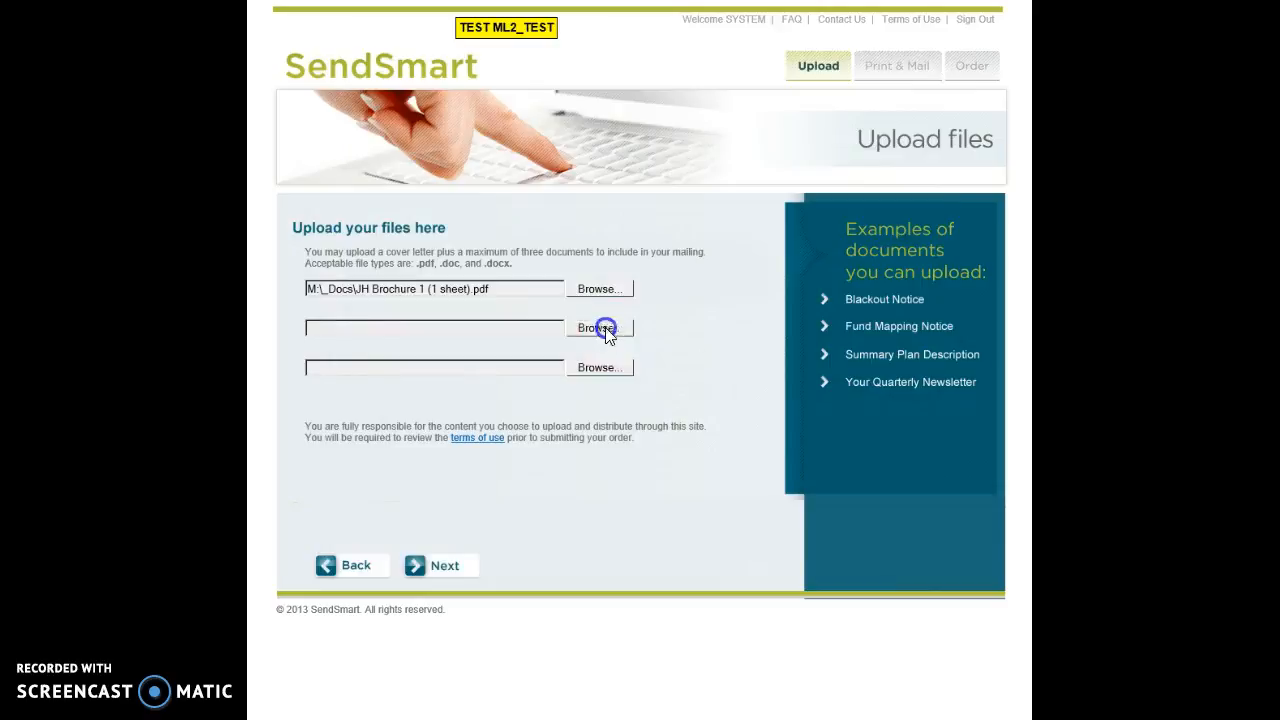
double_click(690, 248)
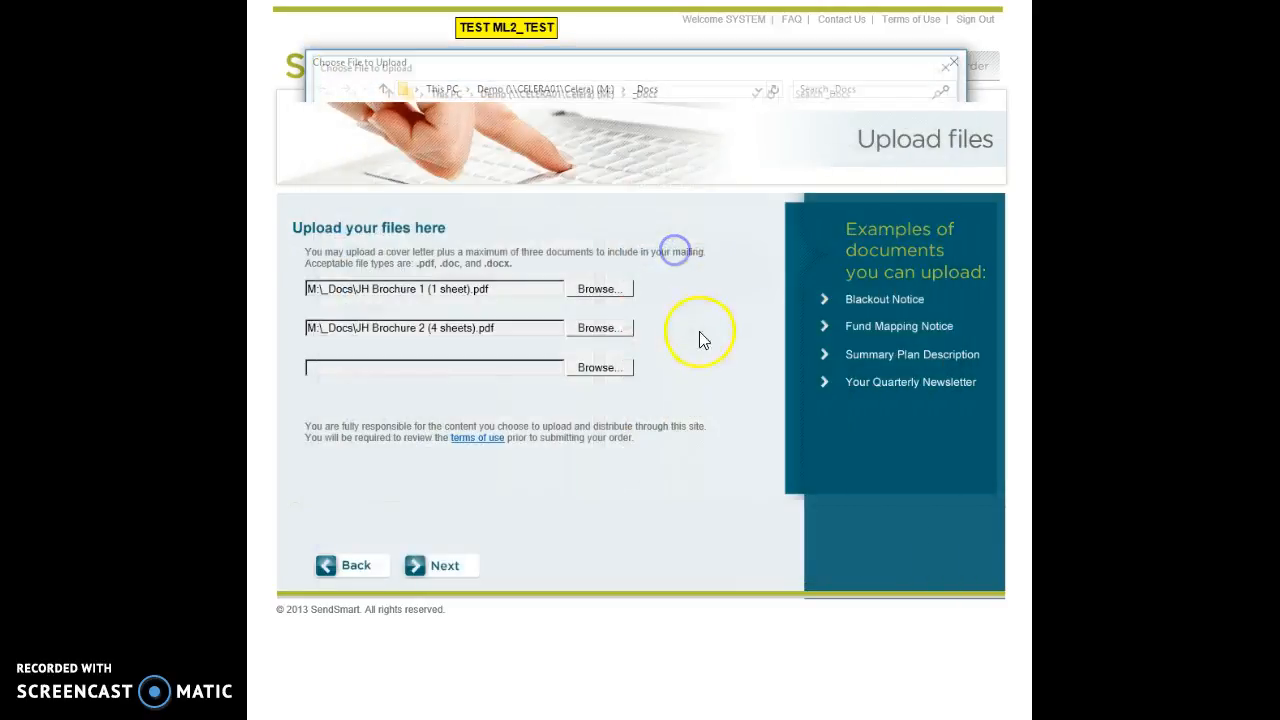
click(600, 368)
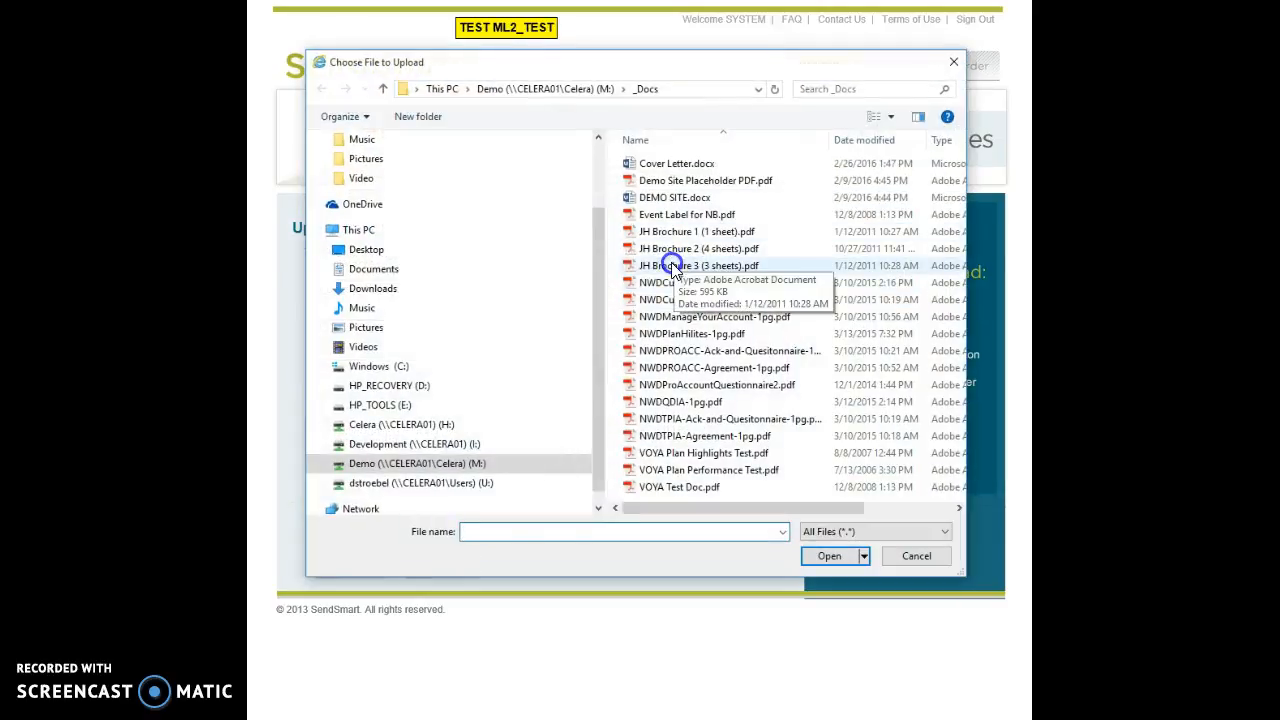
double_click(650, 260)
click(440, 566)
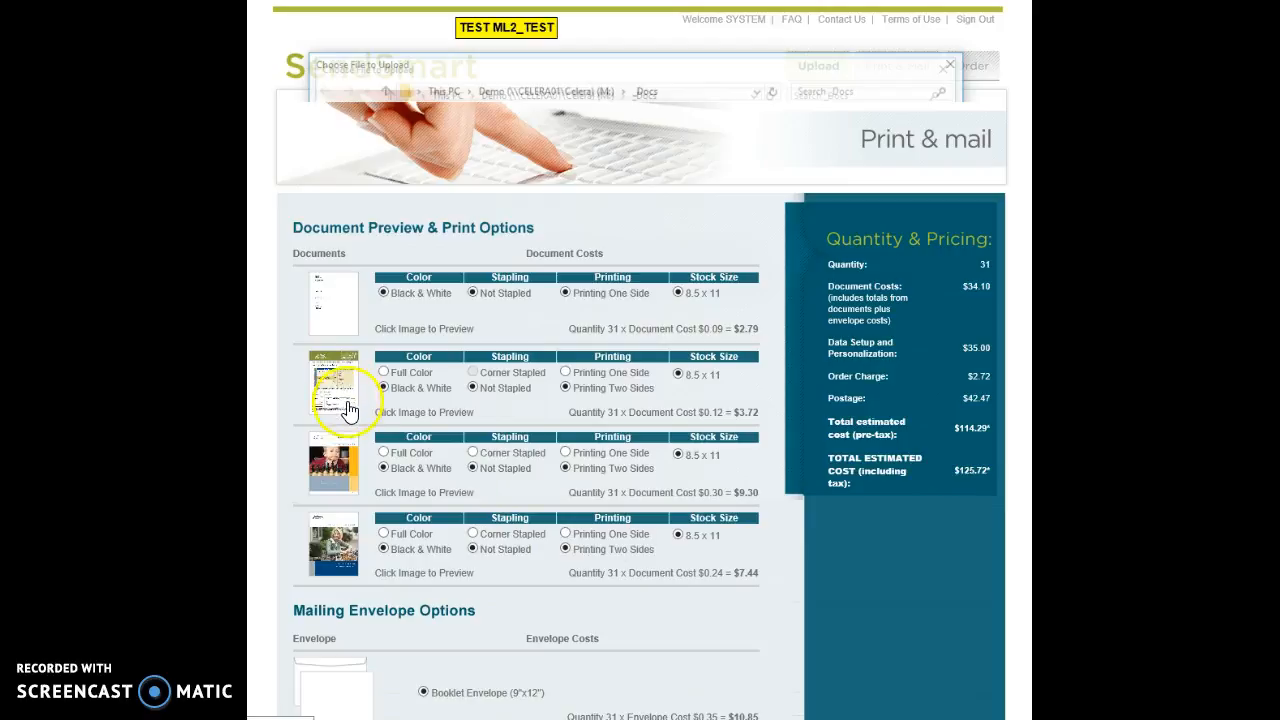
Step: Scroll down to review the print options and the Booklet Envelope (9"x12") charge of $10.85
scroll(523, 440, down, 1)
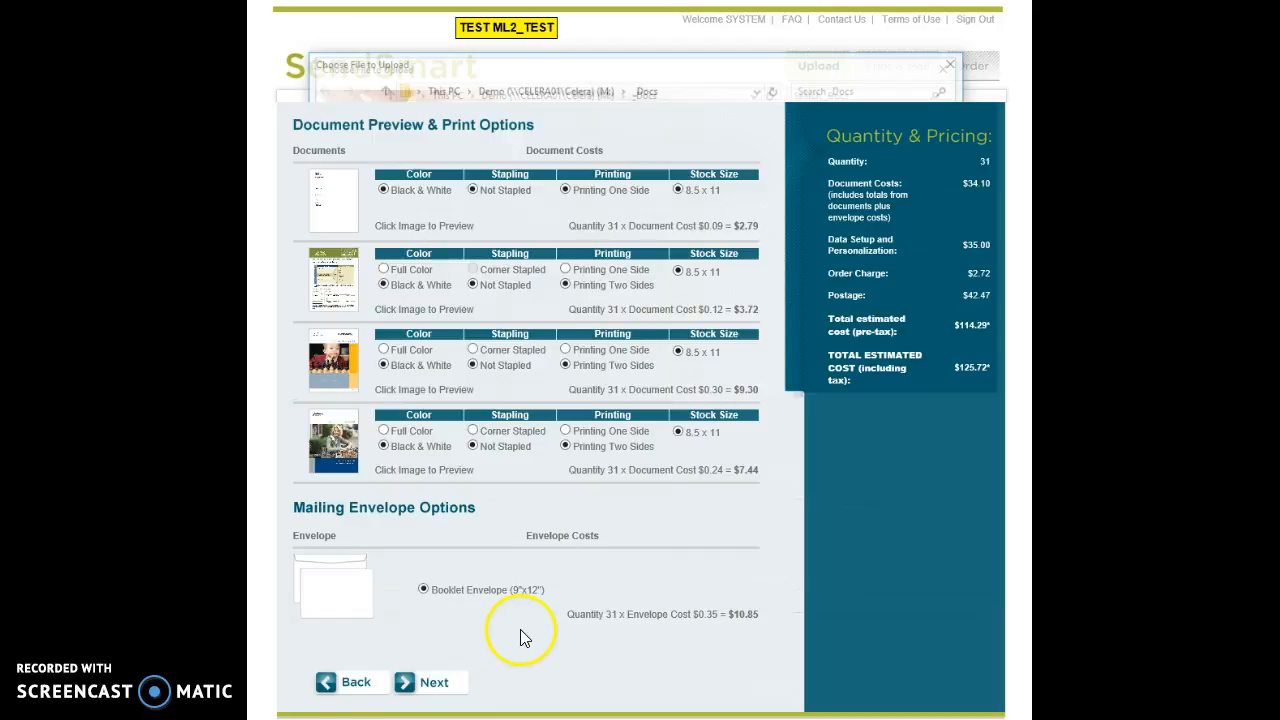
Step: Remove the third uploaded document from the order
click(360, 685)
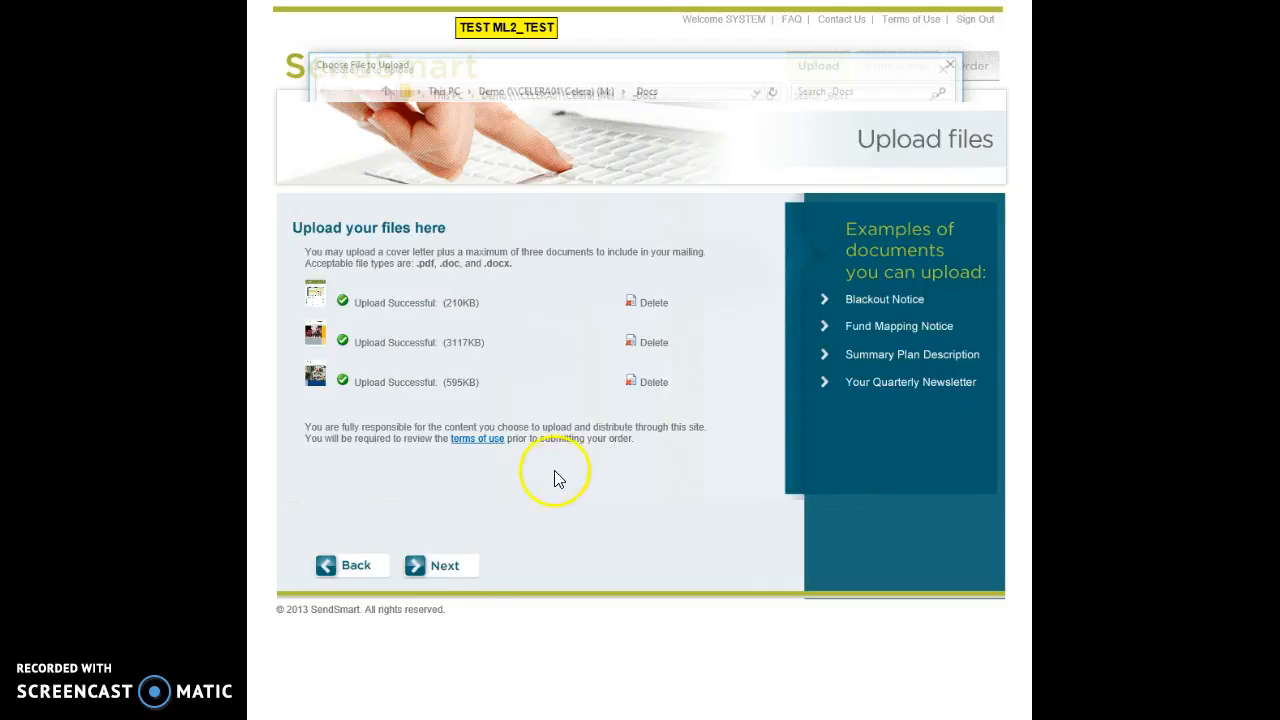
click(632, 381)
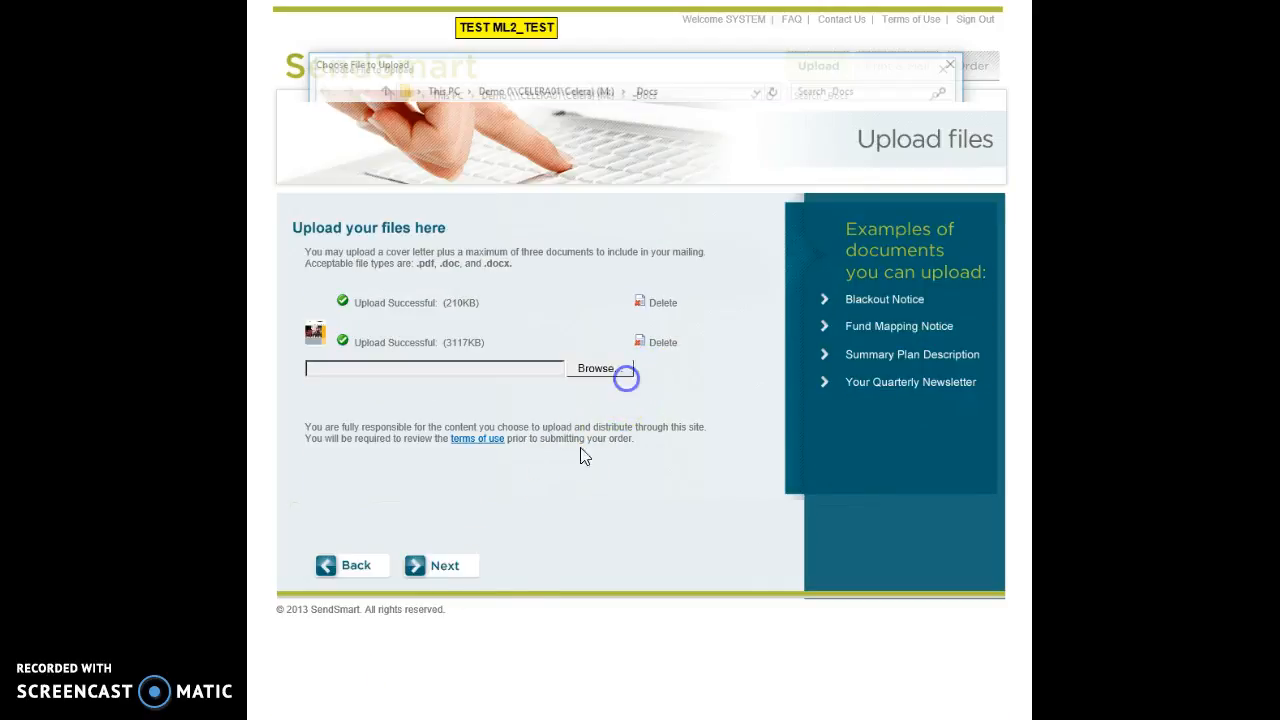
click(444, 567)
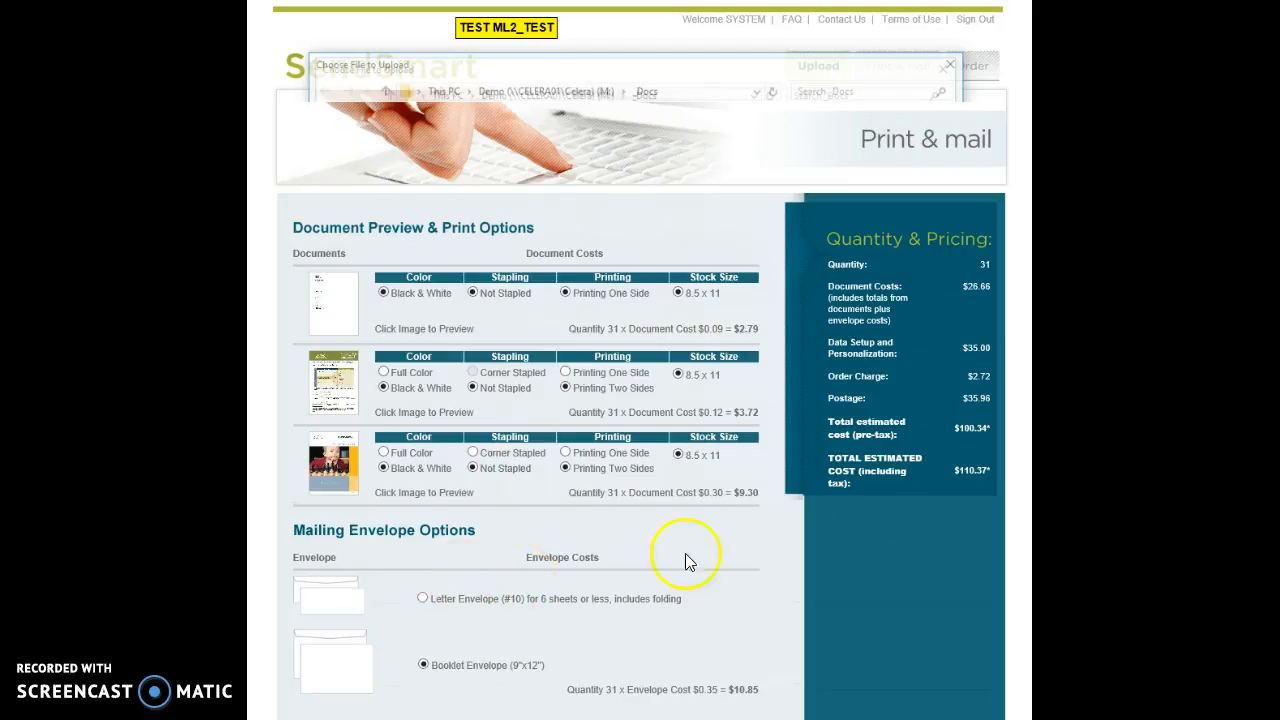
Step: Switch to the Letter Envelope (#10) and proceed to organizing documents at $88.21 total
scroll(914, 546, down, 1)
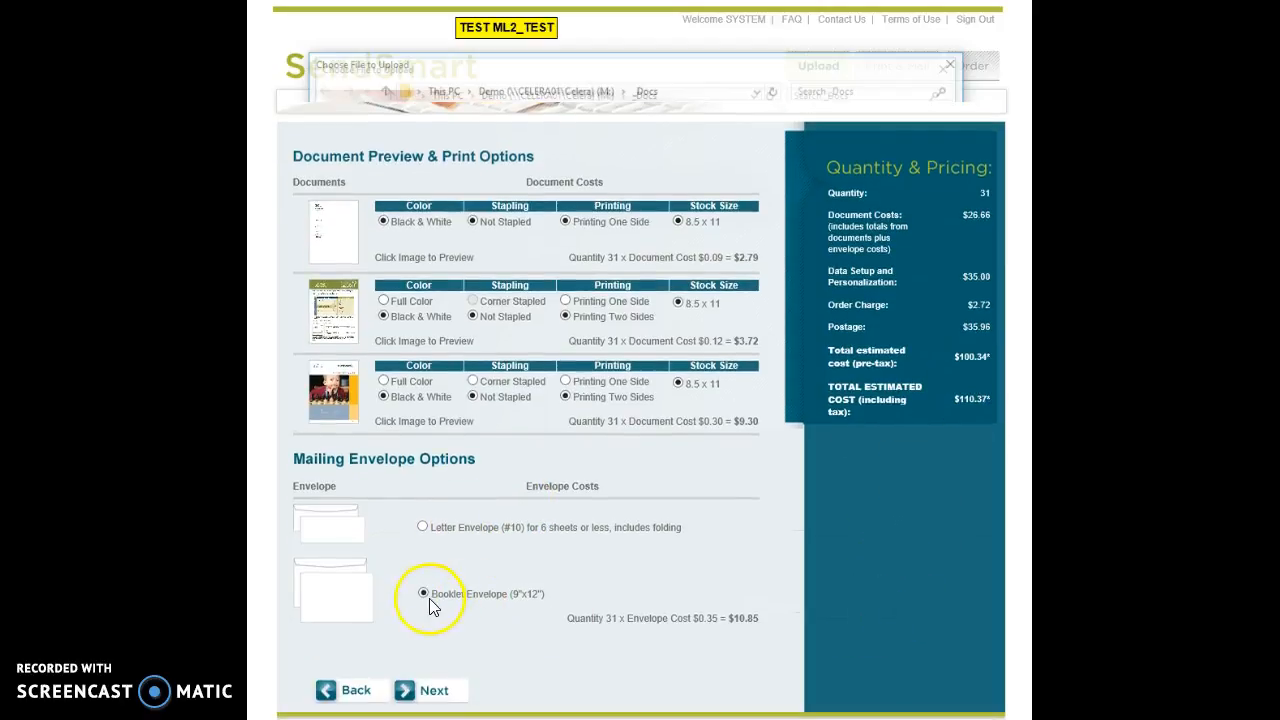
click(422, 527)
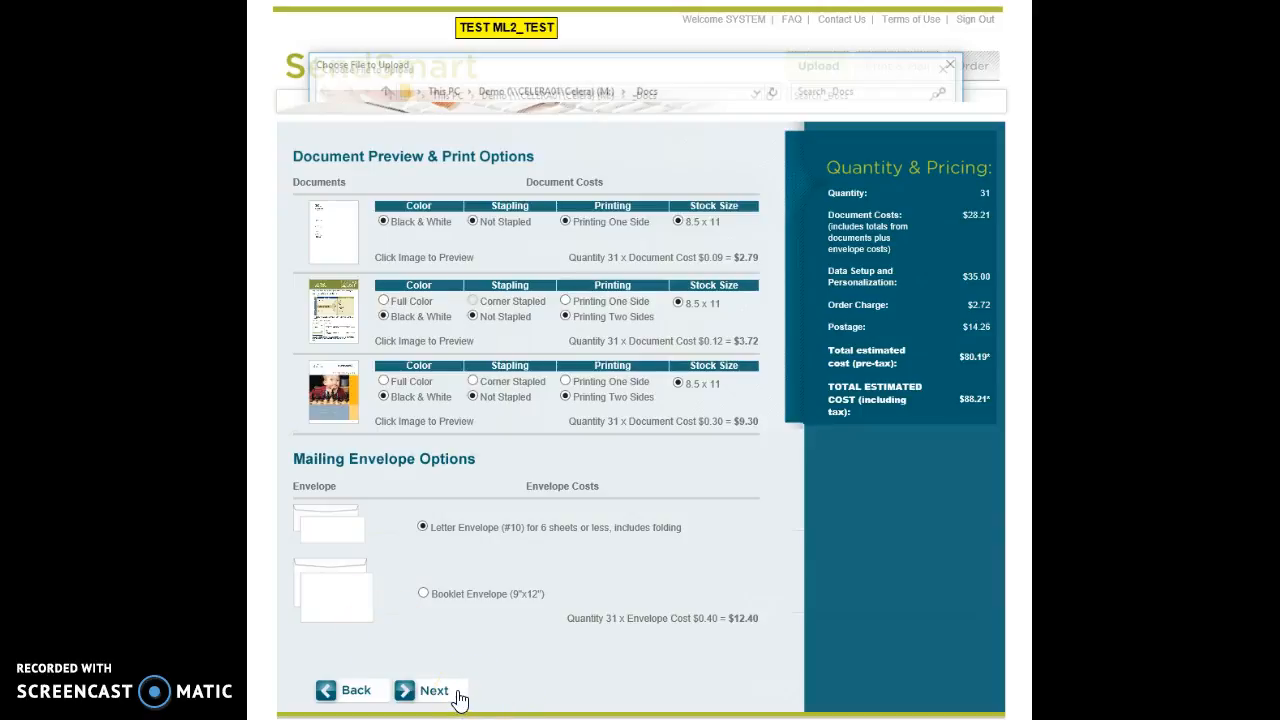
click(447, 692)
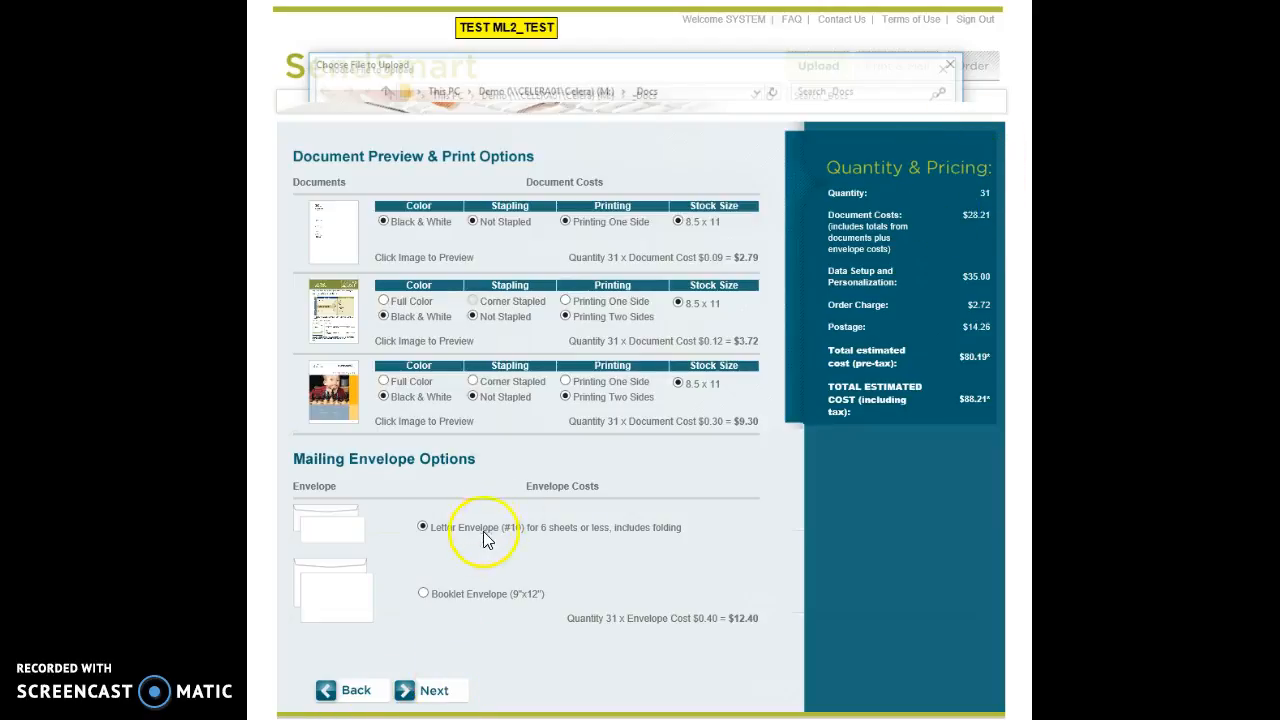
click(435, 688)
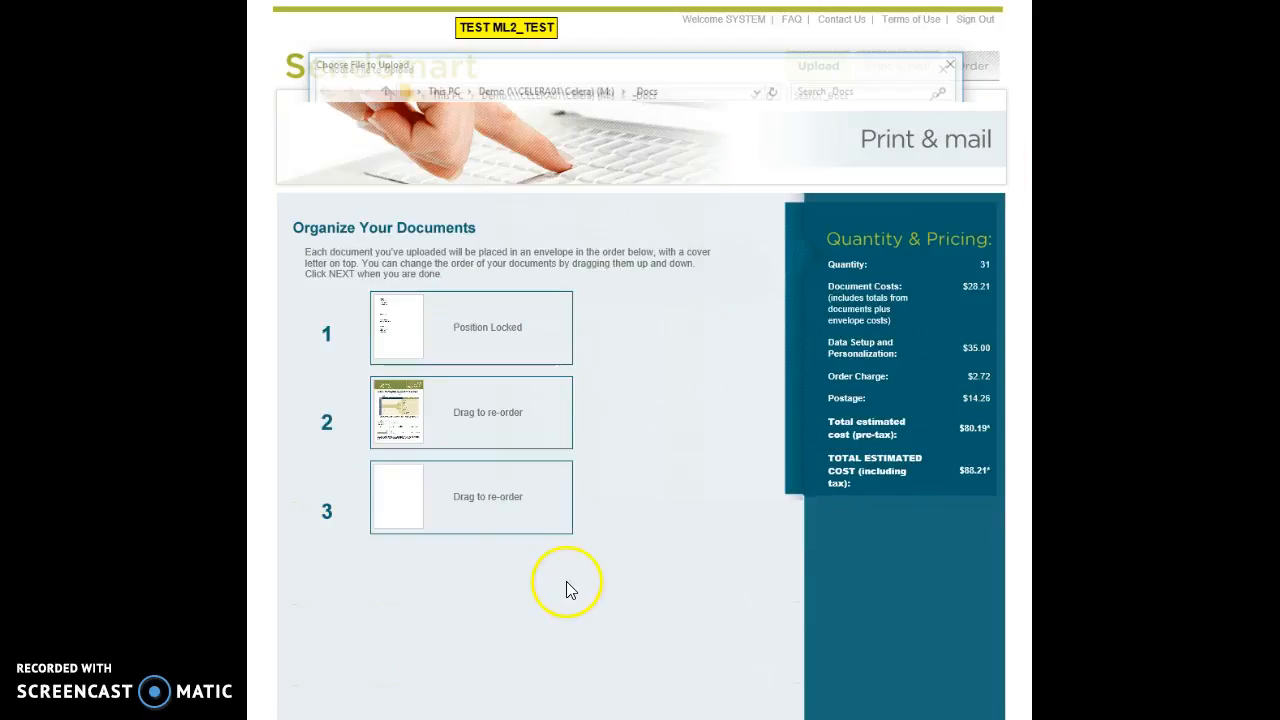
Step: Move the third document into second place in the envelope order
scroll(537, 600, down, 1)
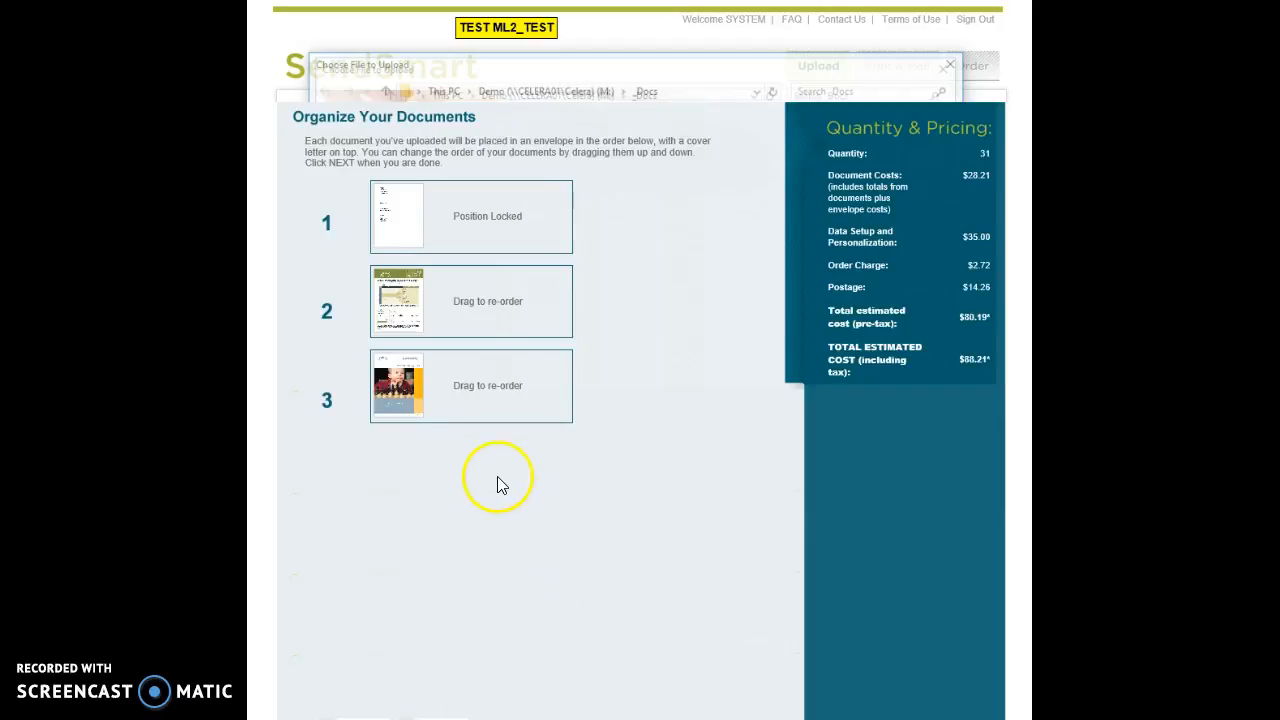
drag(446, 402, 383, 410)
scroll(500, 672, down, 1)
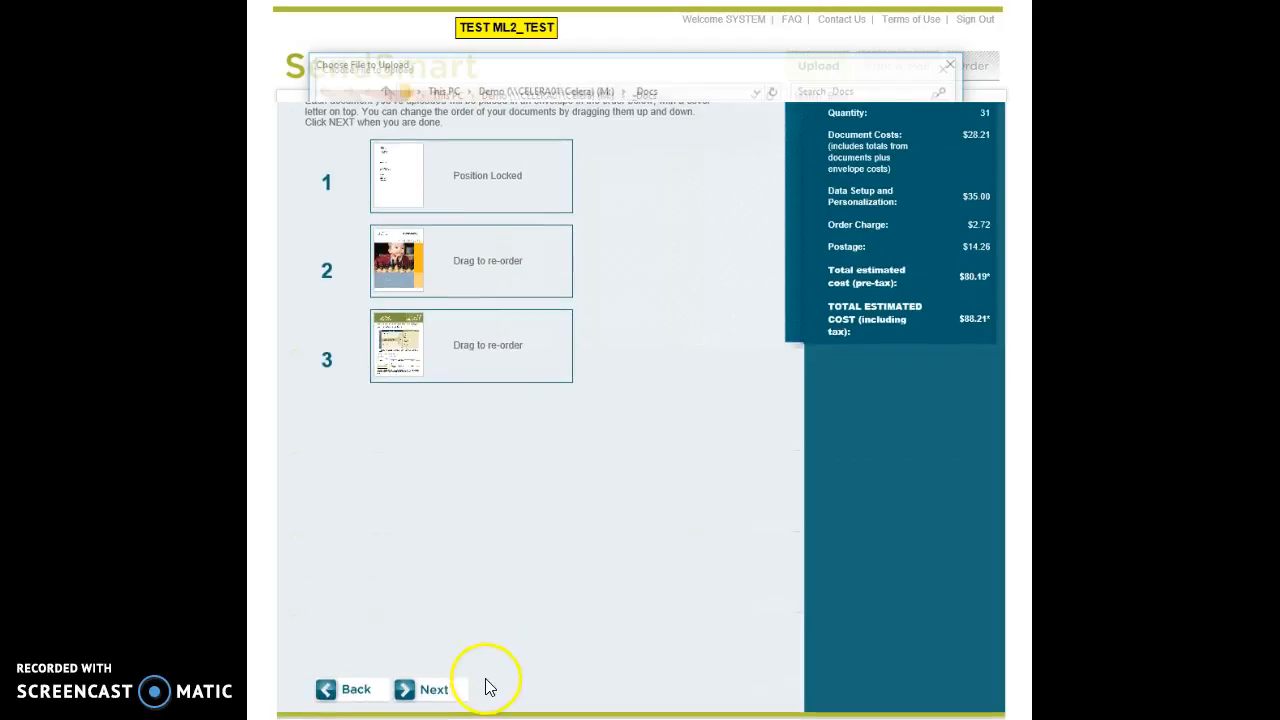
click(435, 690)
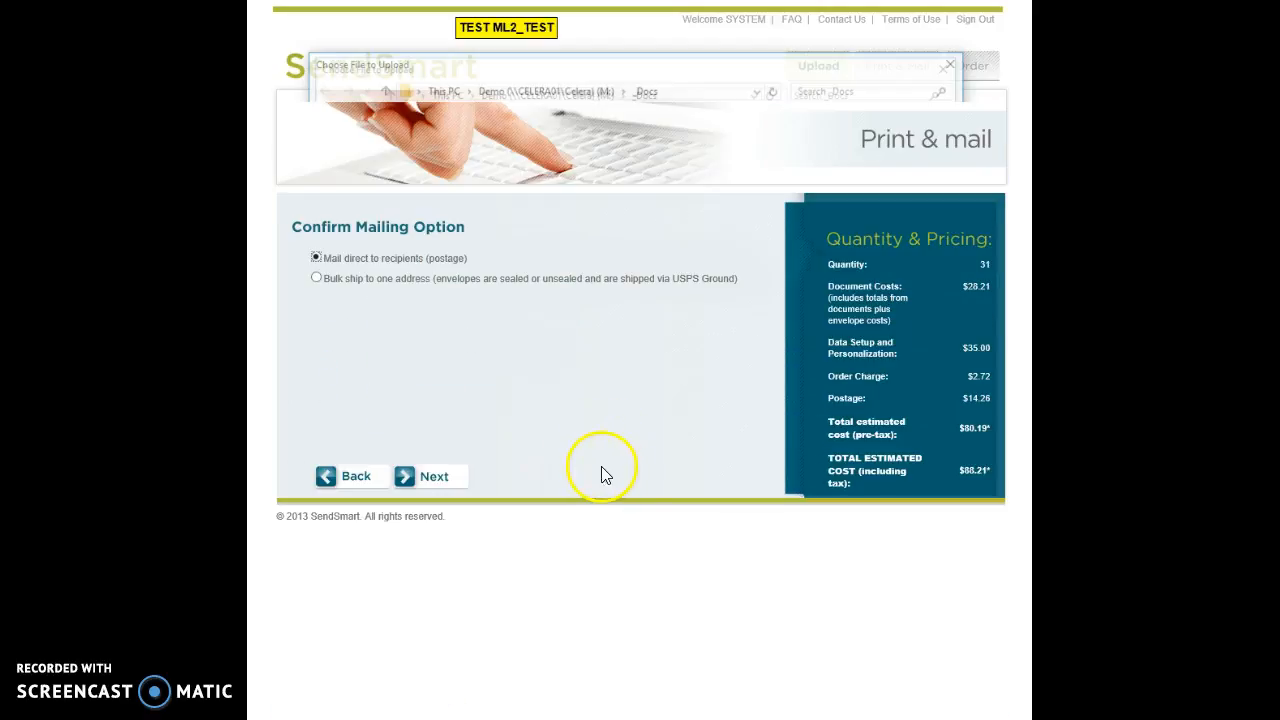
Step: Try bulk shipping, then settle on mailing direct to recipients with $14.26 postage
click(318, 279)
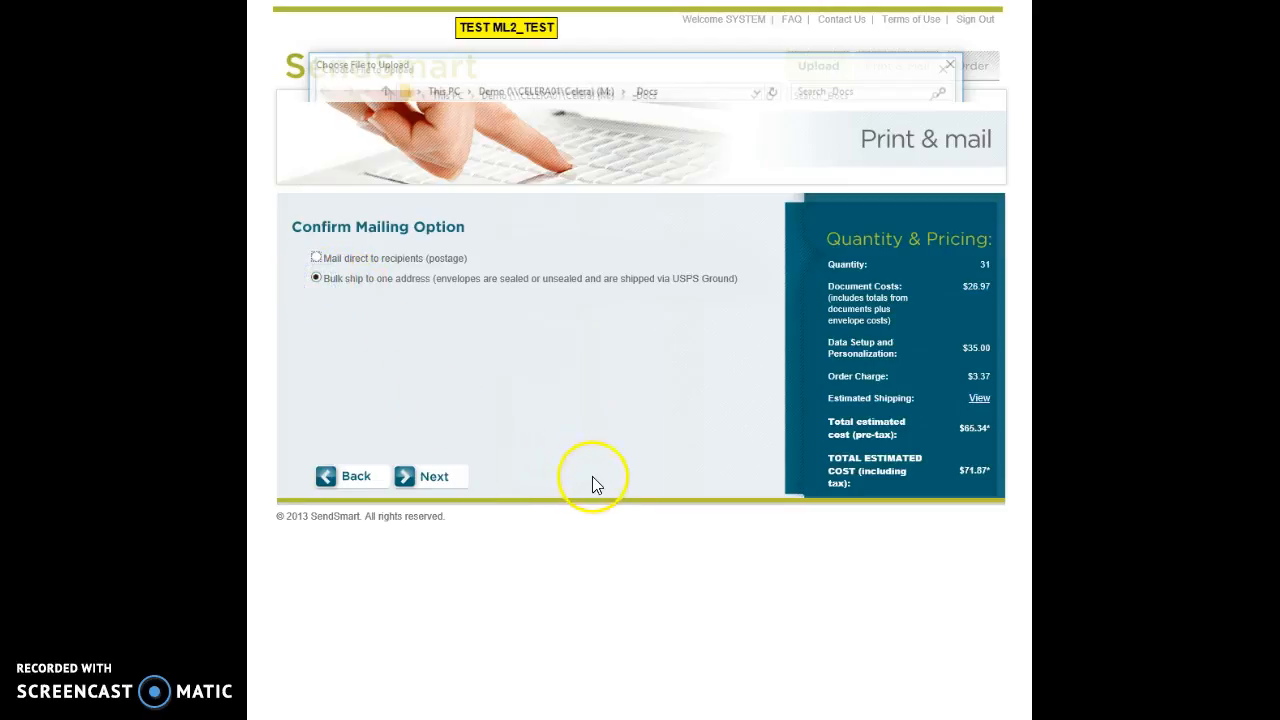
click(433, 477)
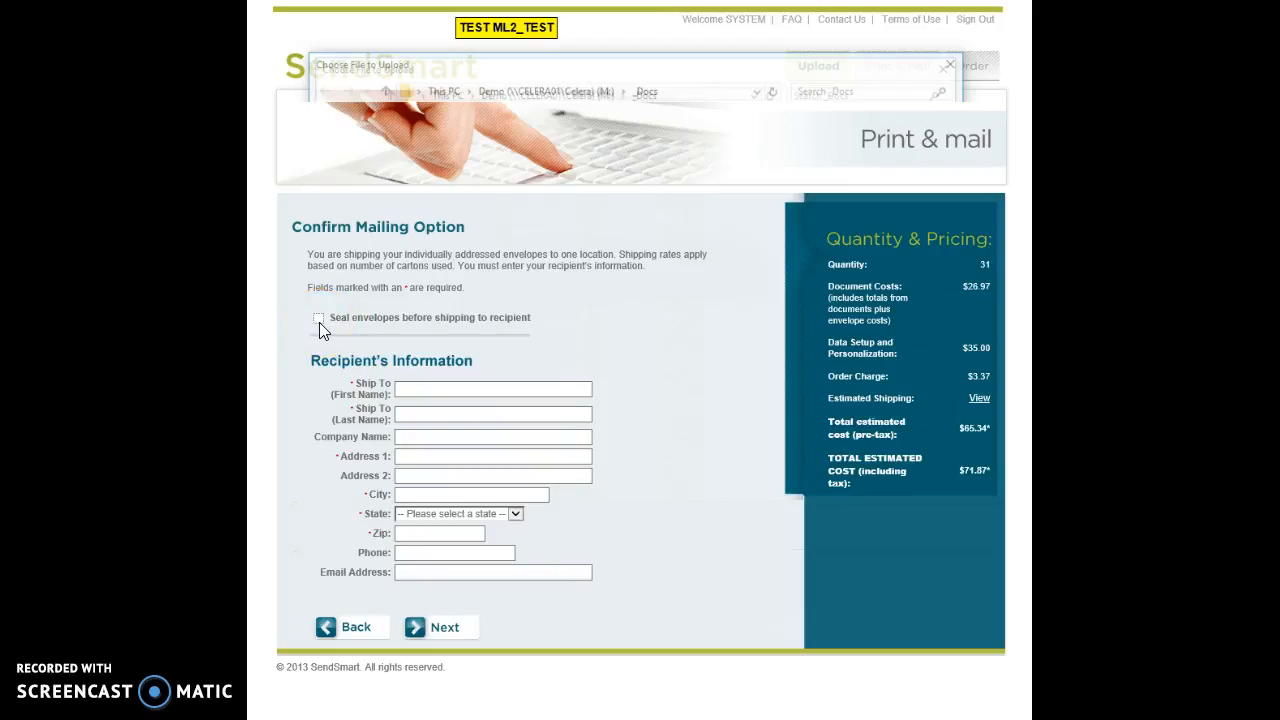
click(357, 630)
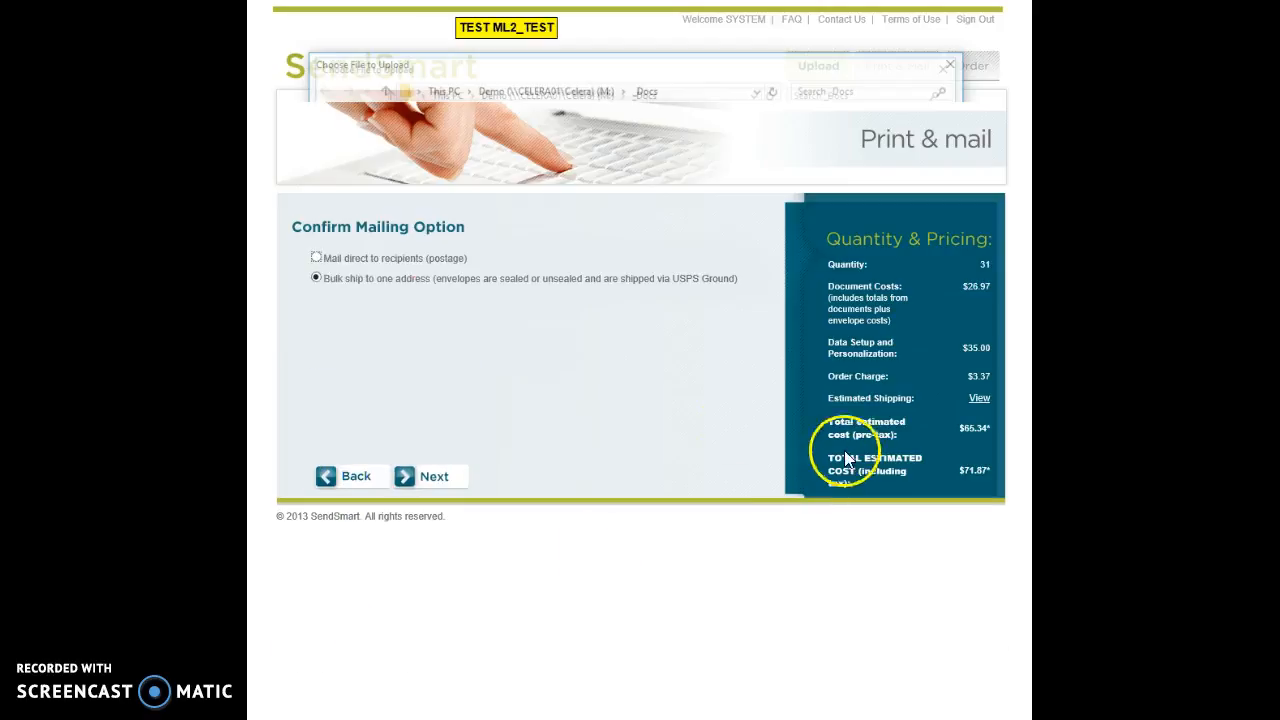
click(315, 258)
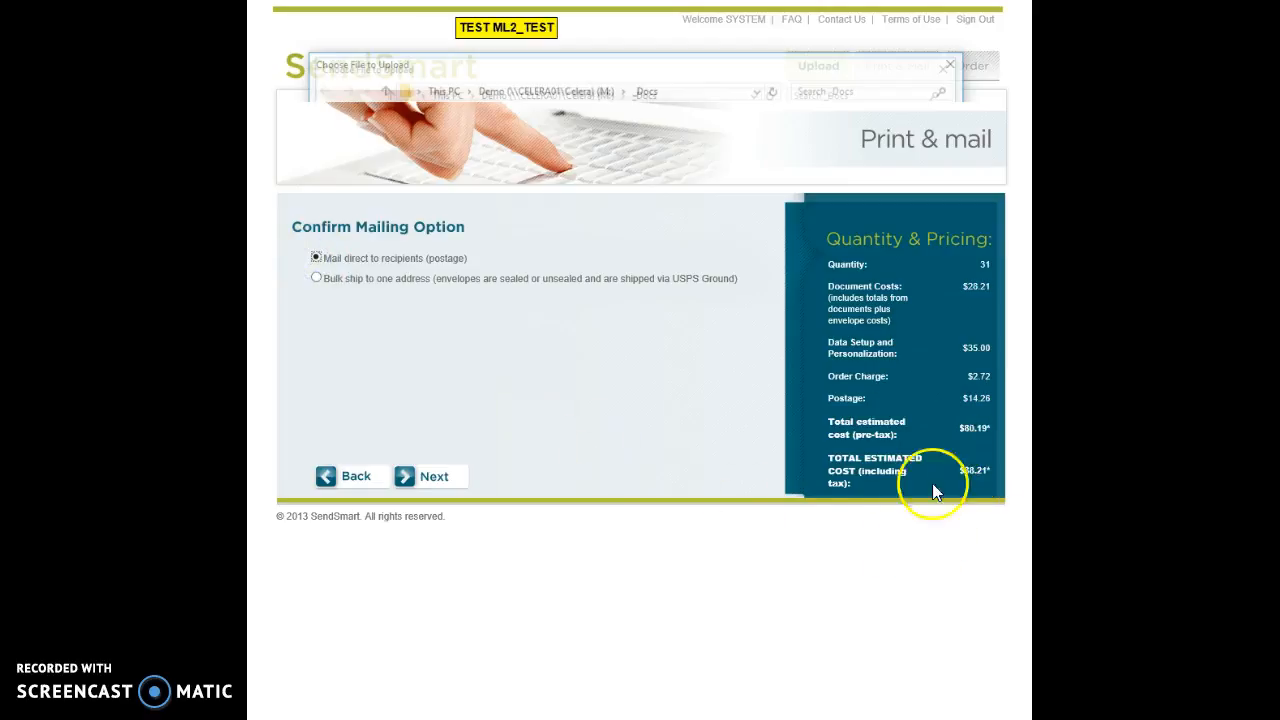
click(434, 476)
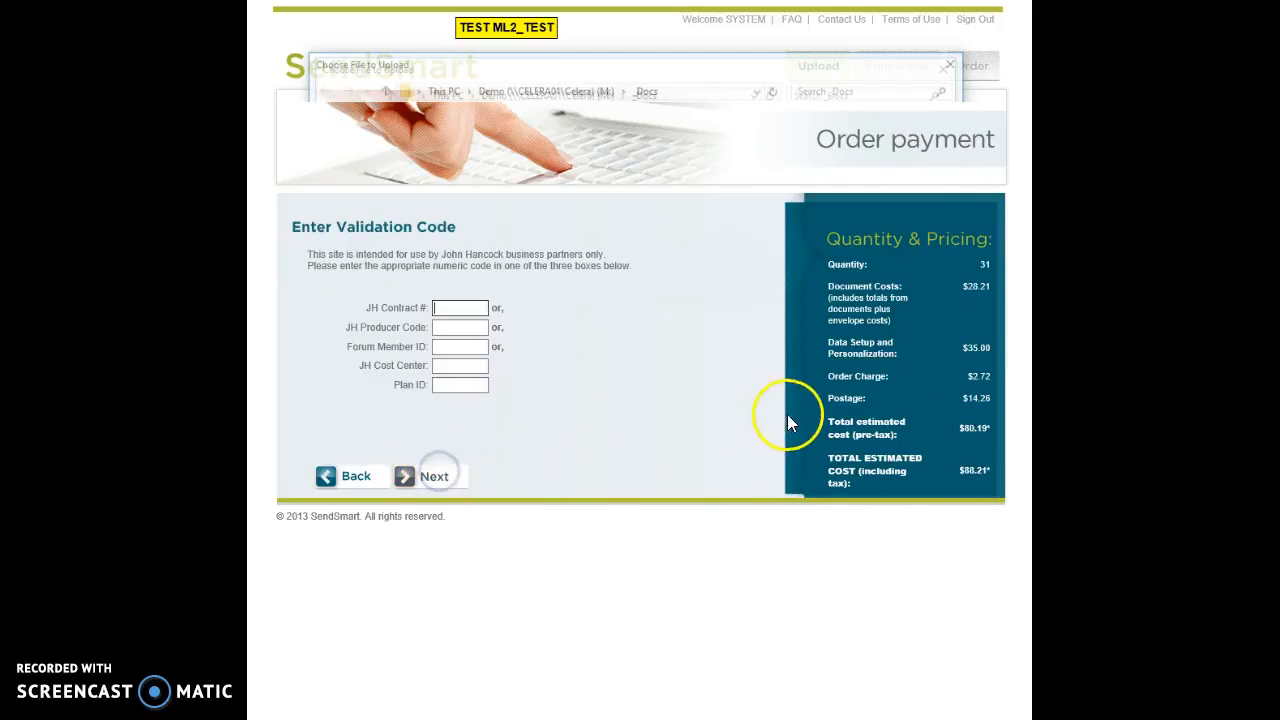
Step: Enter the JH contract number as the validation code and accept the SendSmart terms of use
click(465, 309)
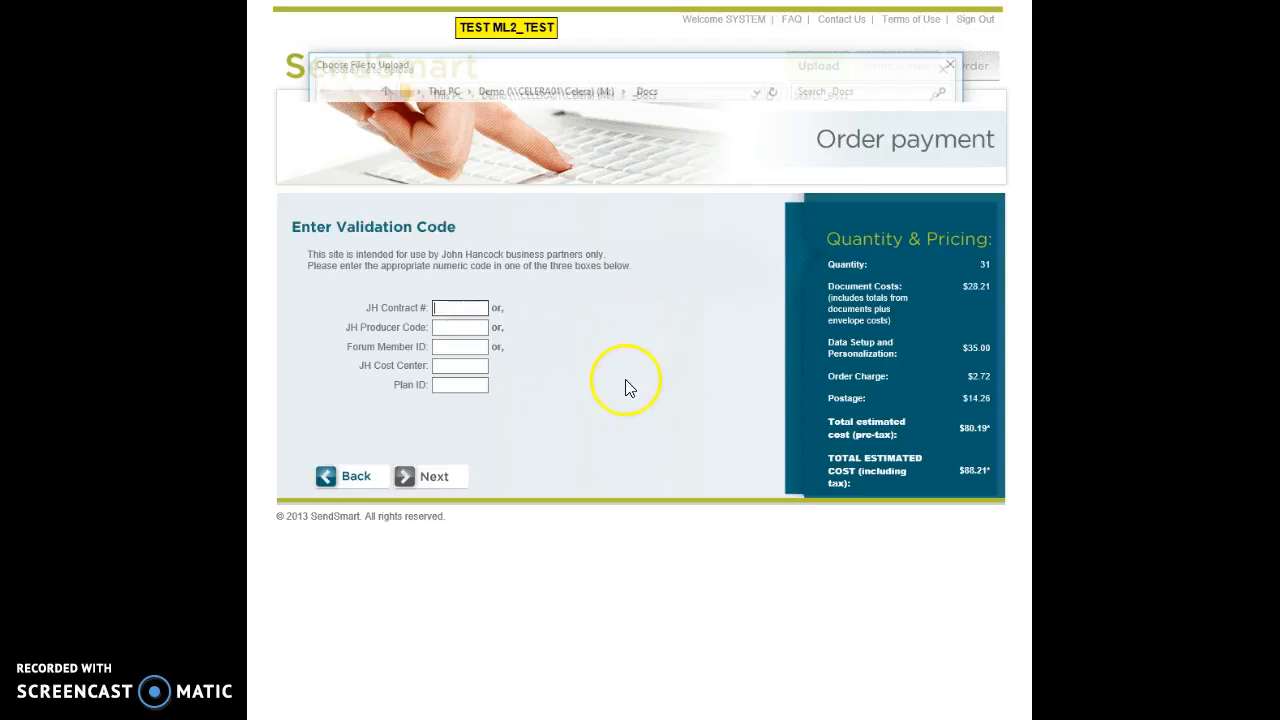
text(12335)
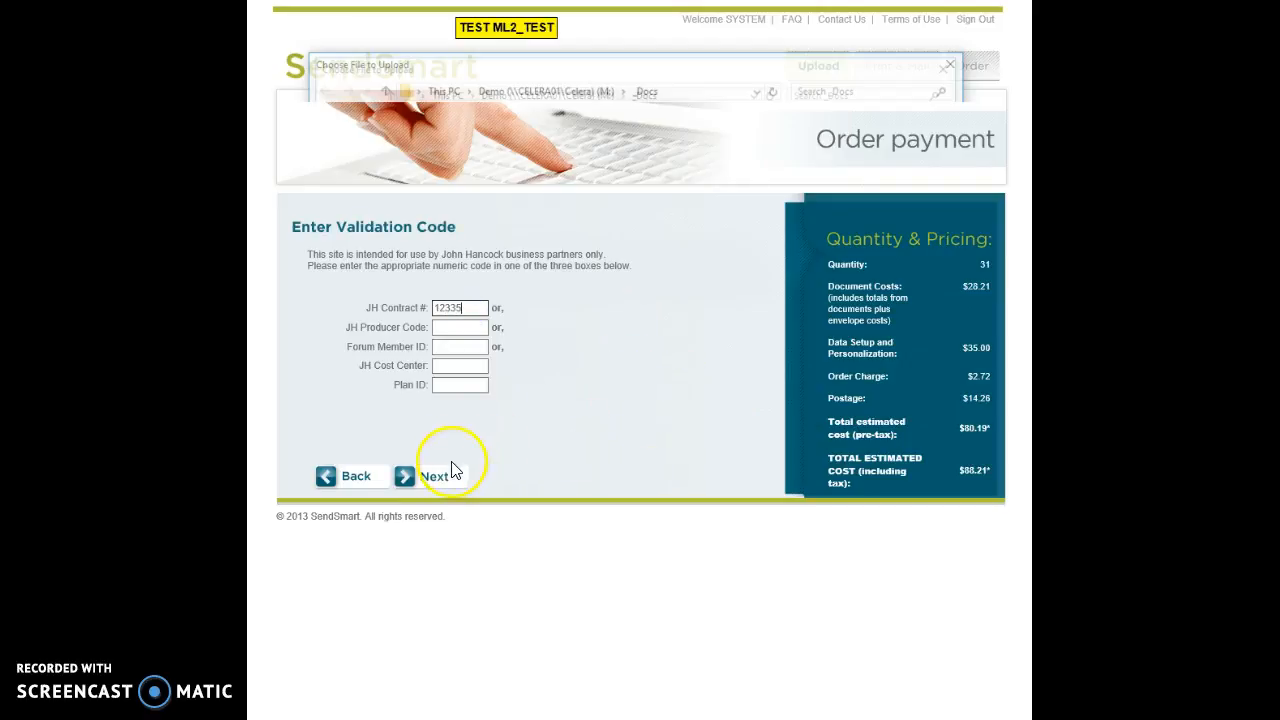
click(445, 478)
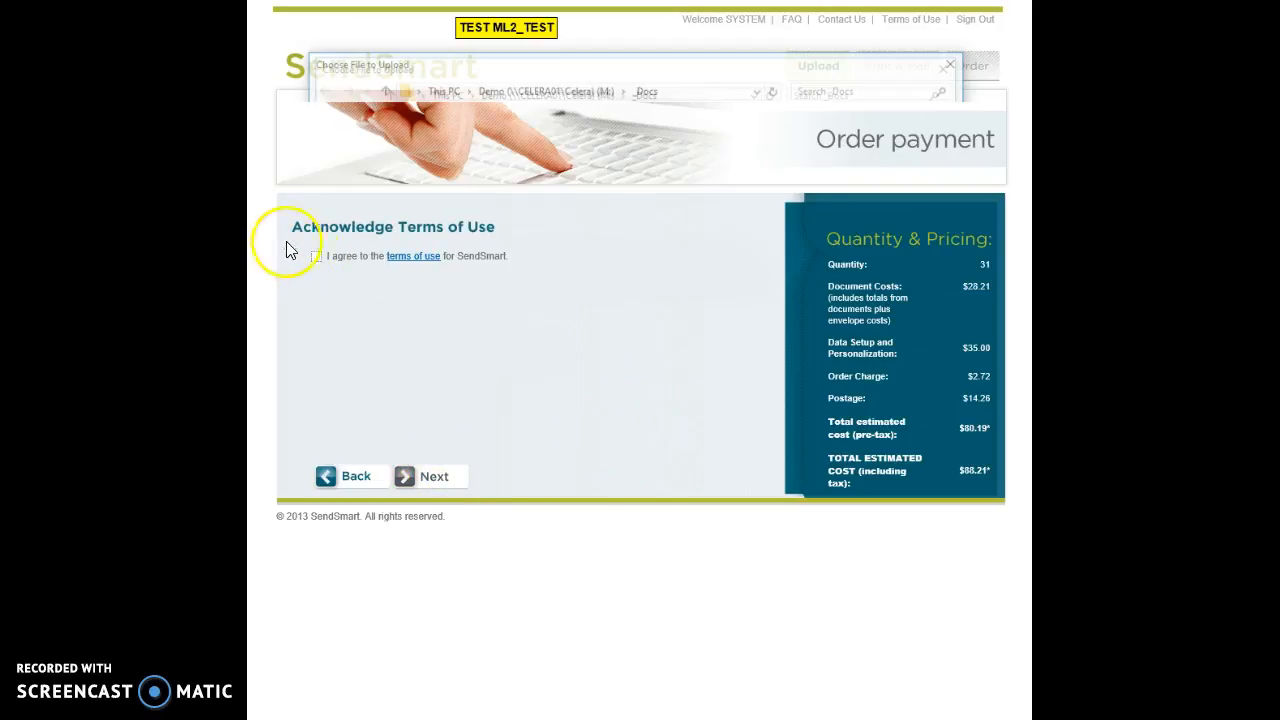
click(315, 257)
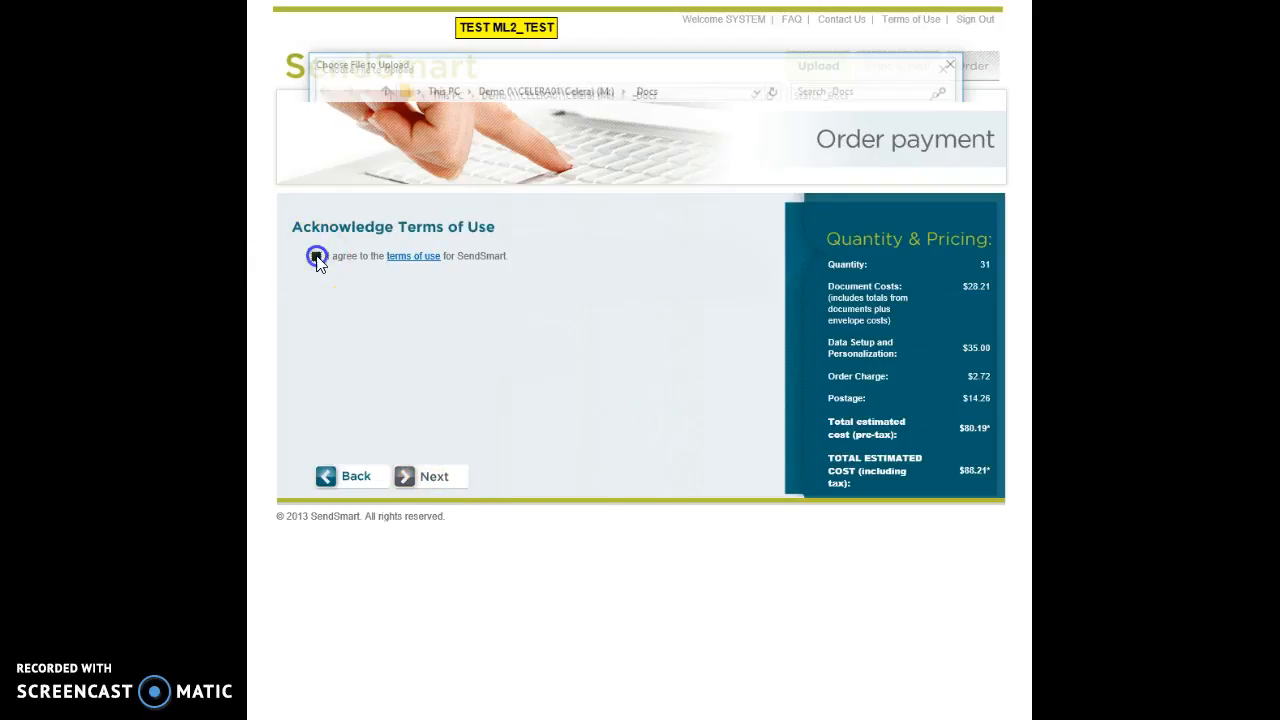
click(437, 478)
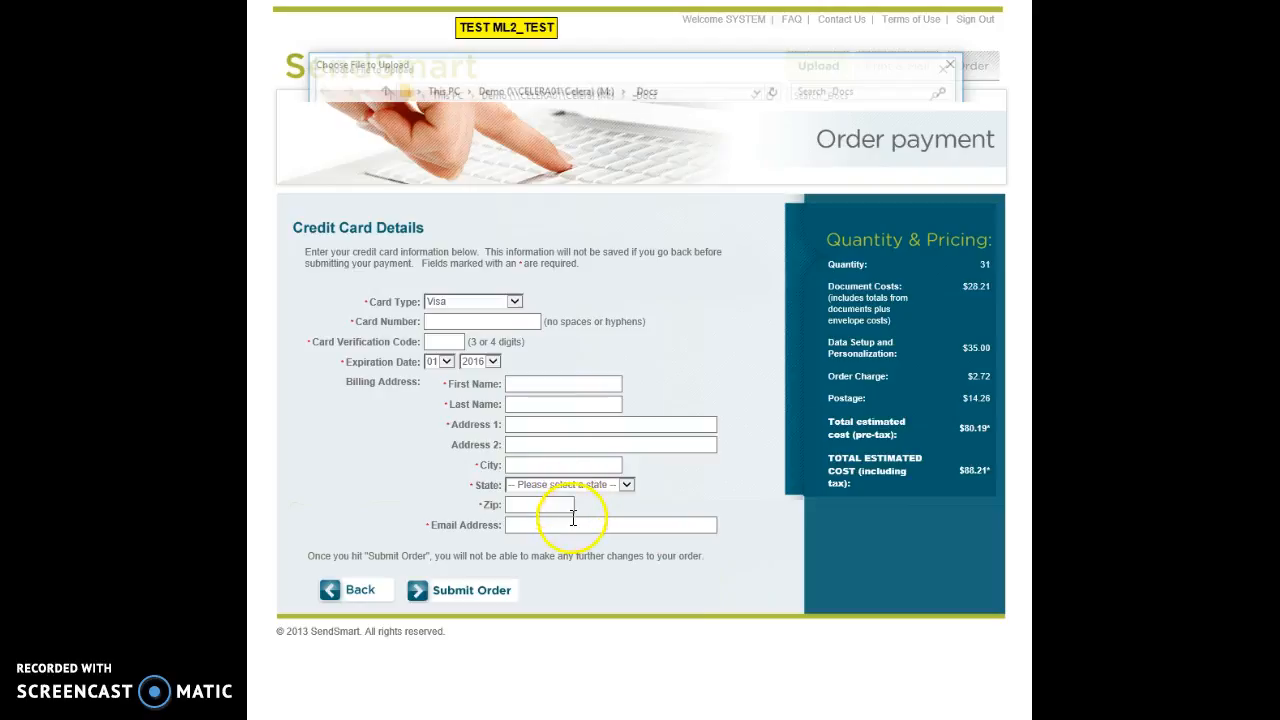
Step: Enter the credit card number, verification code and expiration year
click(481, 323)
text(4)
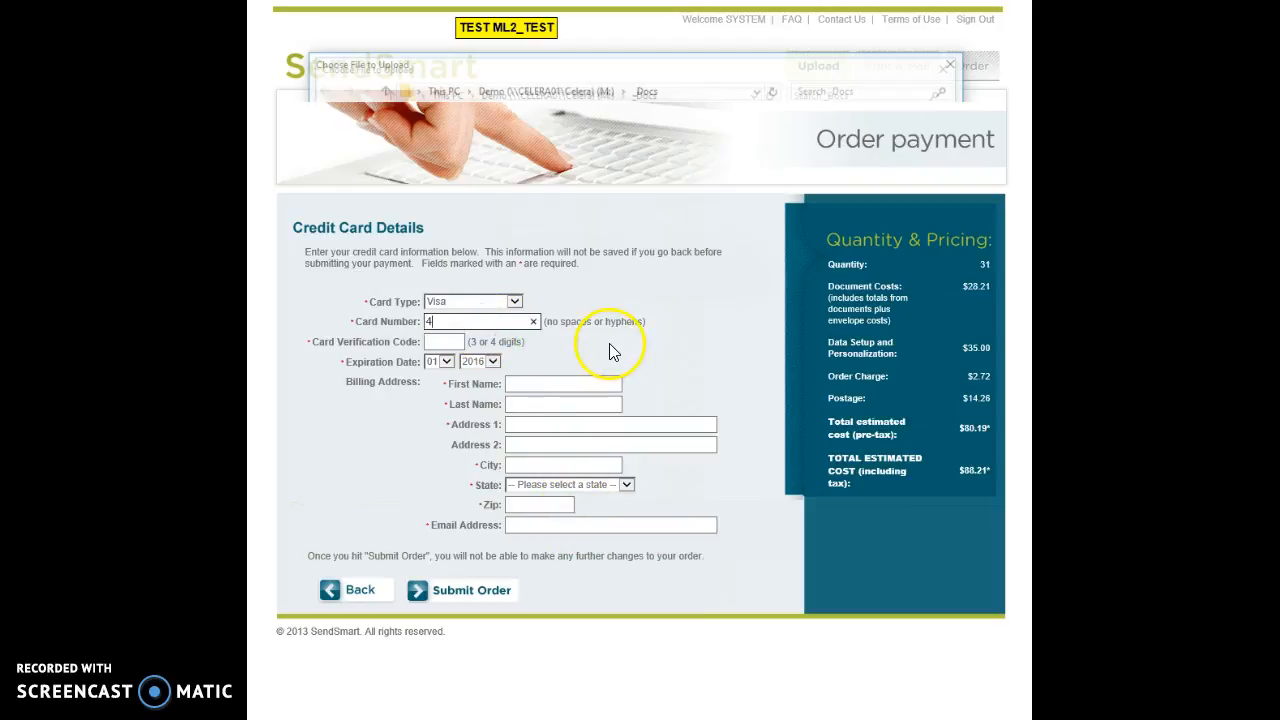
text(111111111111111)
click(437, 342)
text(111)
click(493, 361)
click(480, 380)
Step: Fill in the billing name, street, city, state and zip, then submit the order
click(551, 390)
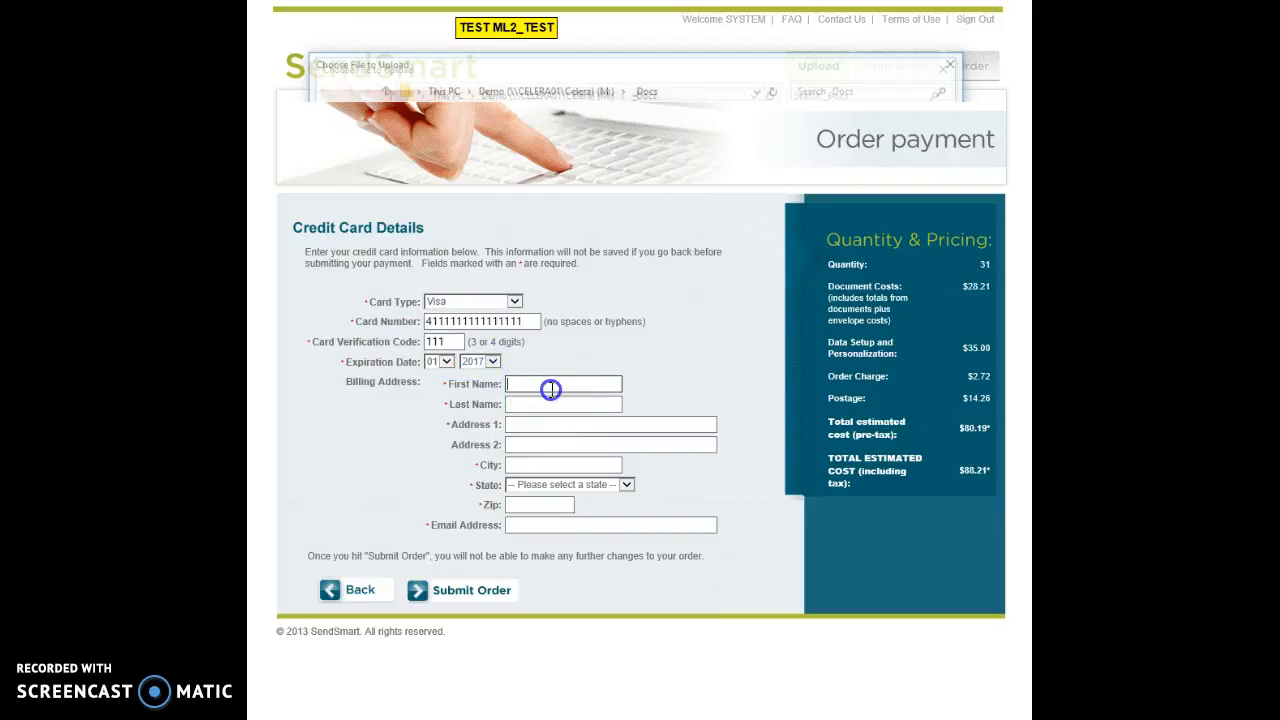
text(Dave)
key(Tab)
text(Smith)
key(Tab)
text(100)
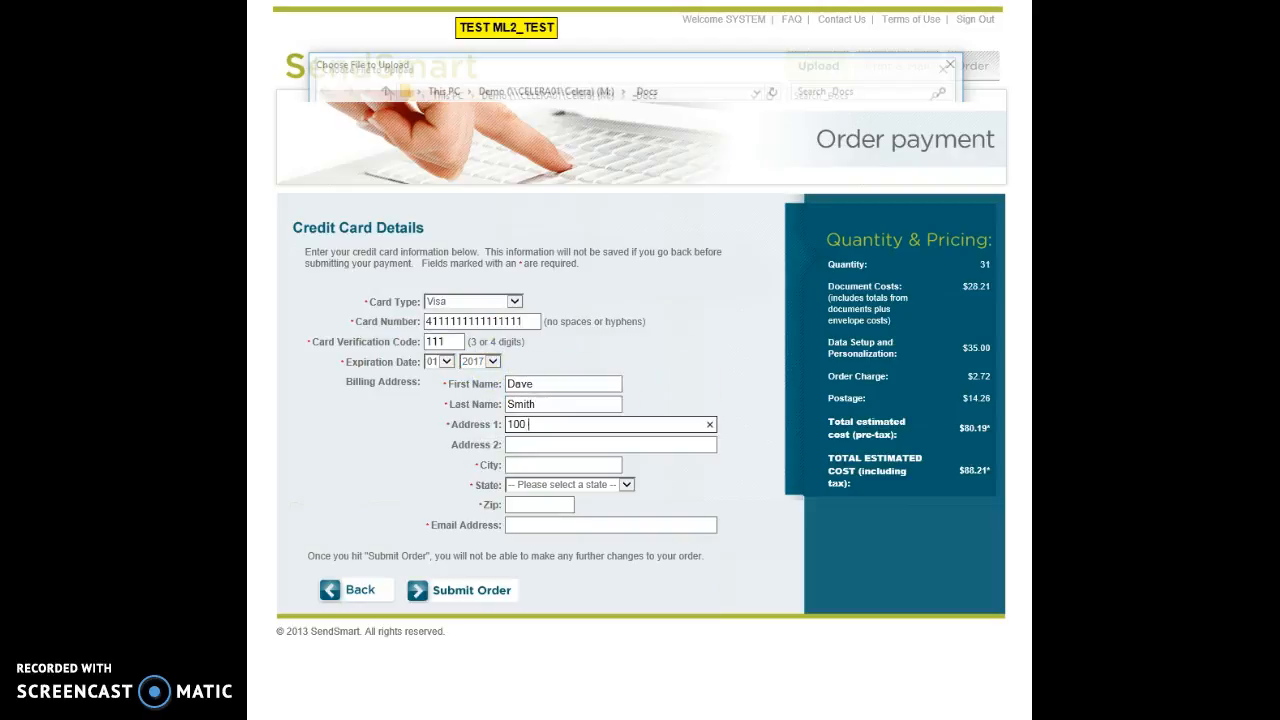
key(Tab)
key(Tab)
text(Mequon)
key(Tab)
text(wis)
key(Tab)
text(53092)
key(Tab)
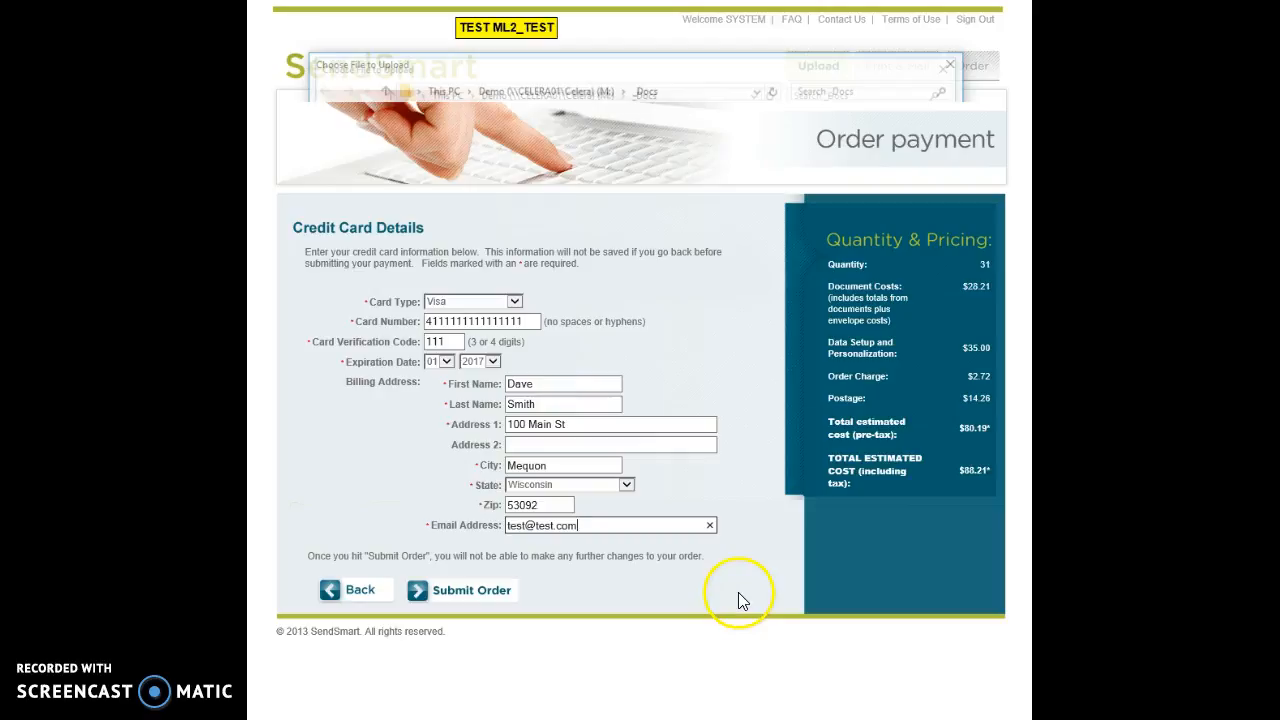
click(475, 596)
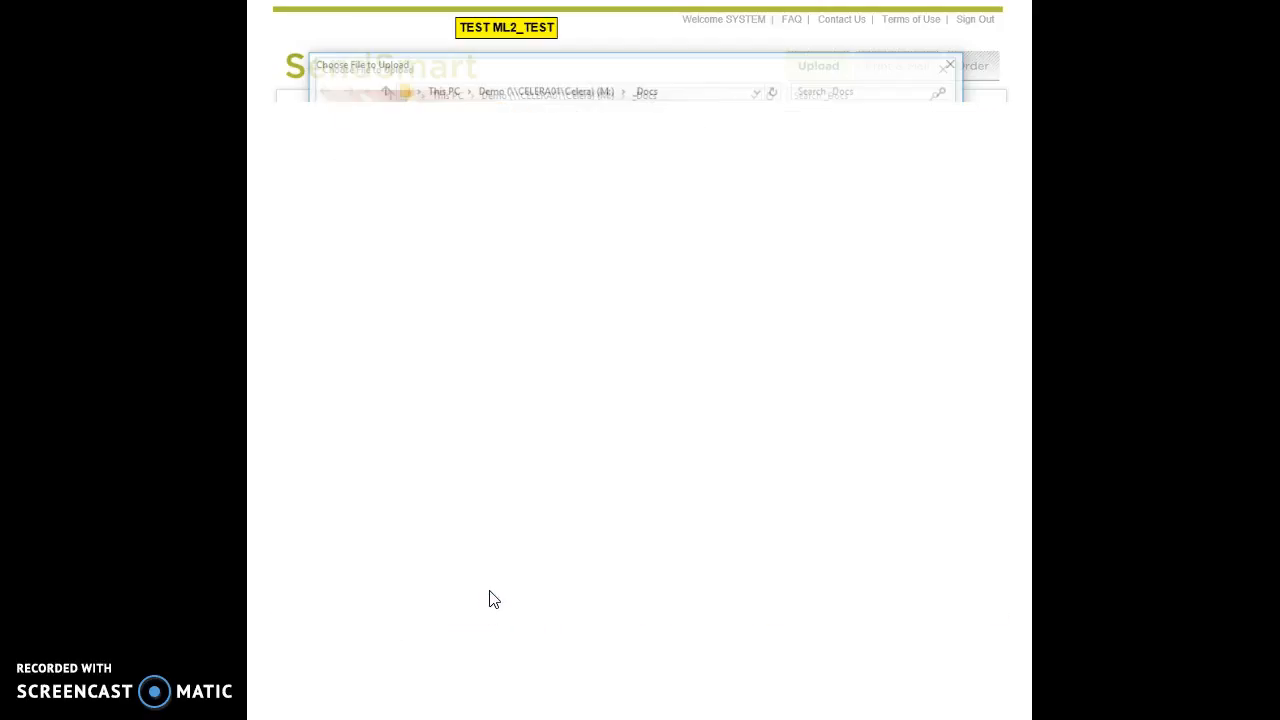